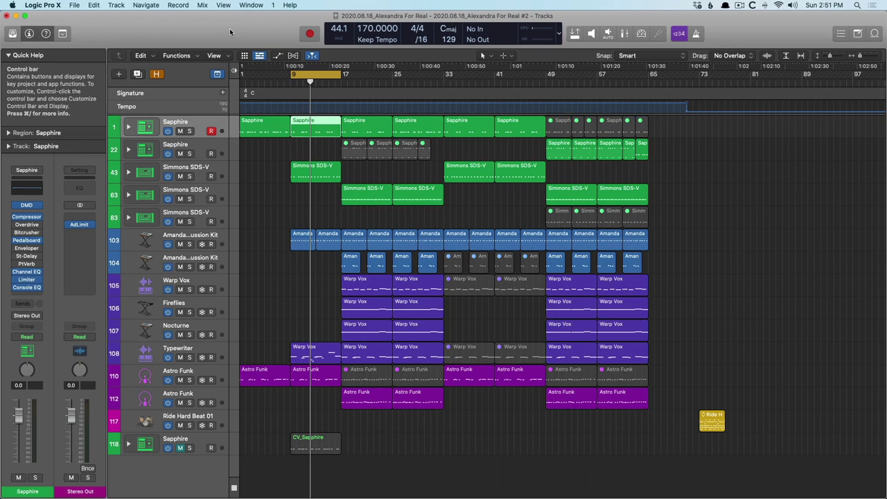
# - Open the Library panel and select the Astro Funk track (Inst 90)
pyautogui.press('y')
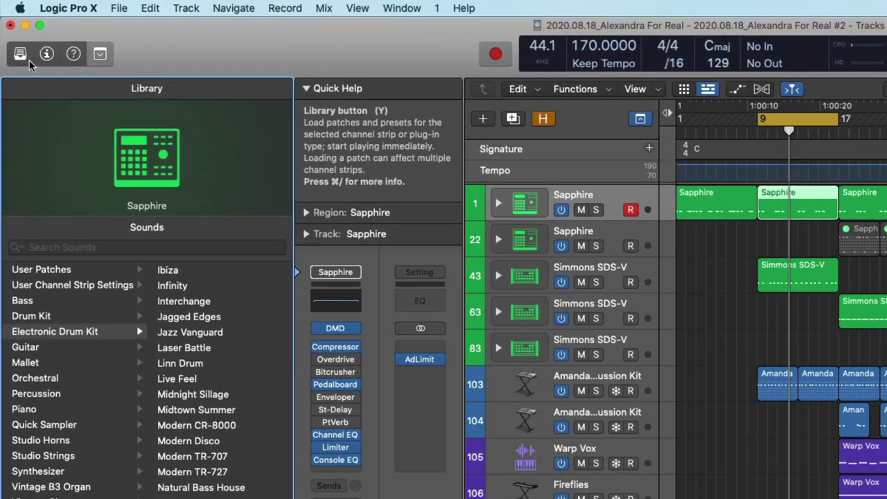
pyautogui.click(20, 55)
pyautogui.click(20, 56)
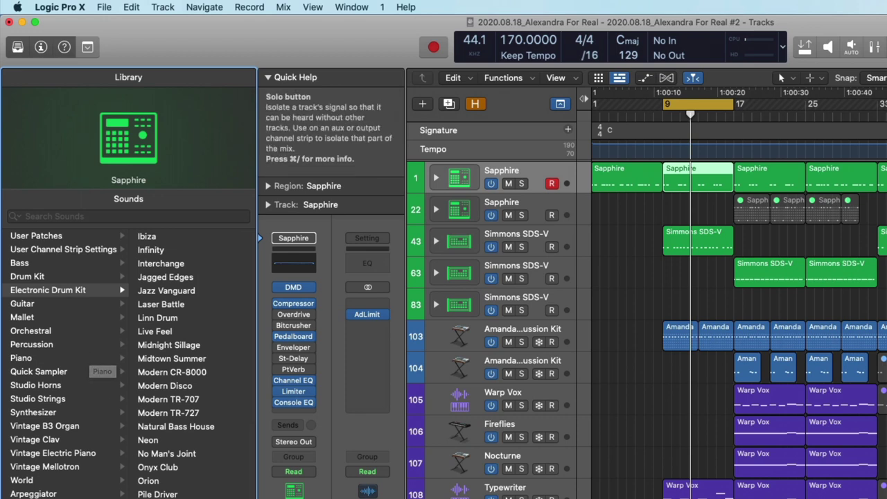
pyautogui.click(459, 498)
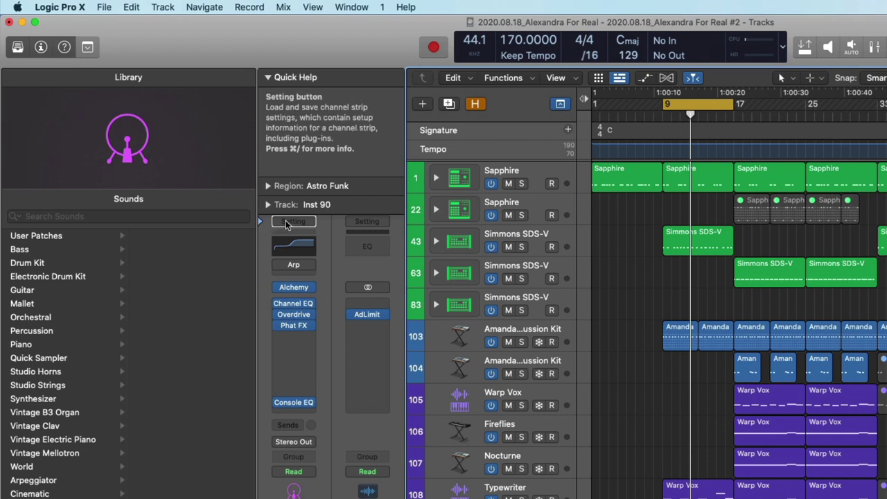
# - Show and scroll through the Arpeggiator's presets in the Library
pyautogui.click(260, 264)
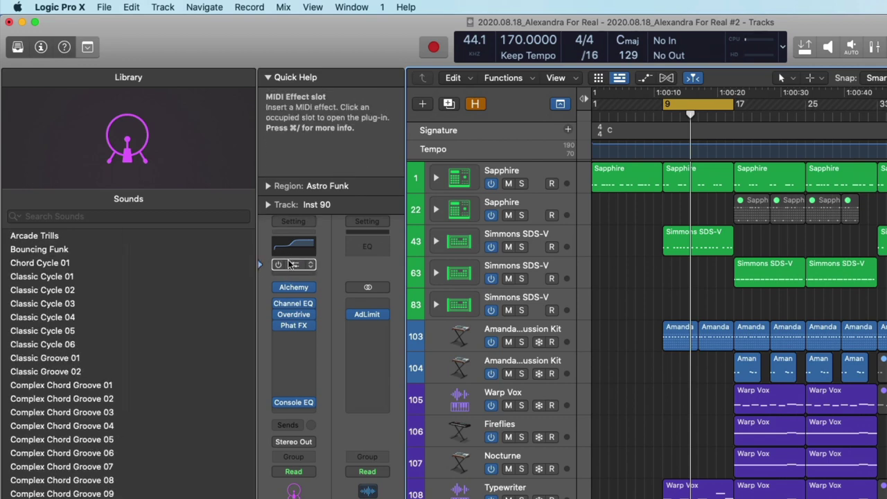
pyautogui.scroll(-15, 83, 311)
pyautogui.scroll(15, 58, 381)
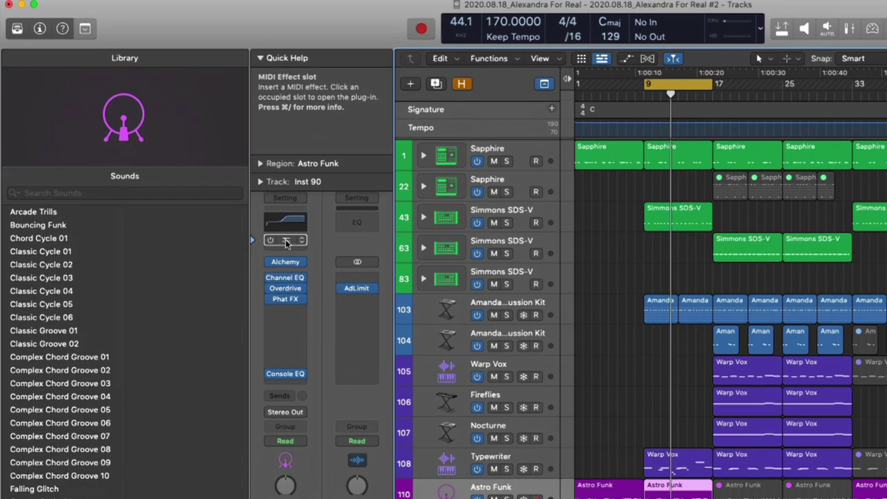
# - Browse the Arpeggiator window's preset menu, keep User Default, and close the window
pyautogui.click(293, 265)
pyautogui.click(469, 87)
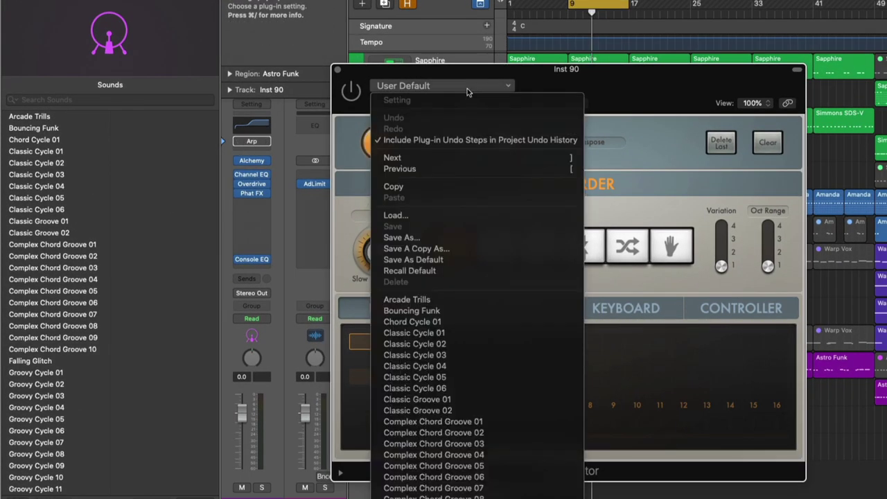
pyautogui.scroll(-5, 460, 201)
pyautogui.scroll(-4, 461, 215)
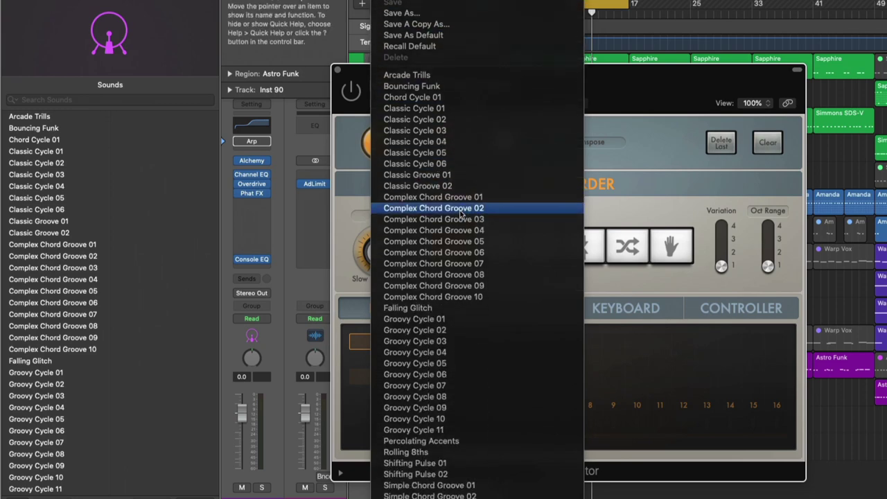
pyautogui.scroll(-5, 457, 213)
pyautogui.click(679, 96)
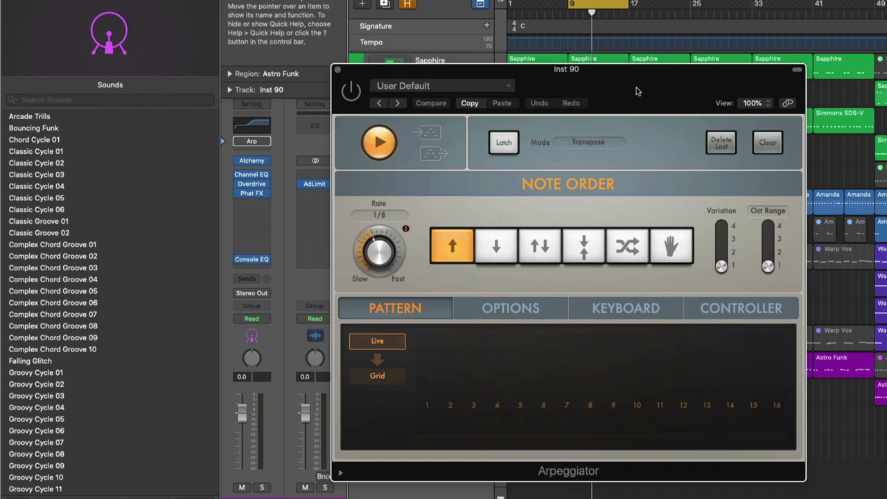
pyautogui.click(338, 69)
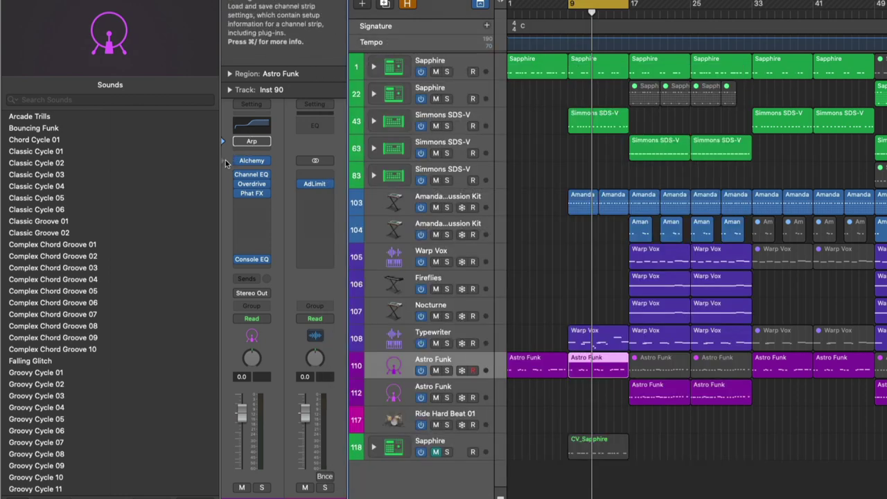
# - Browse Alchemy's Prismatica > Bass presets keeping Astro Funk, then list Channel EQ presets
pyautogui.click(225, 162)
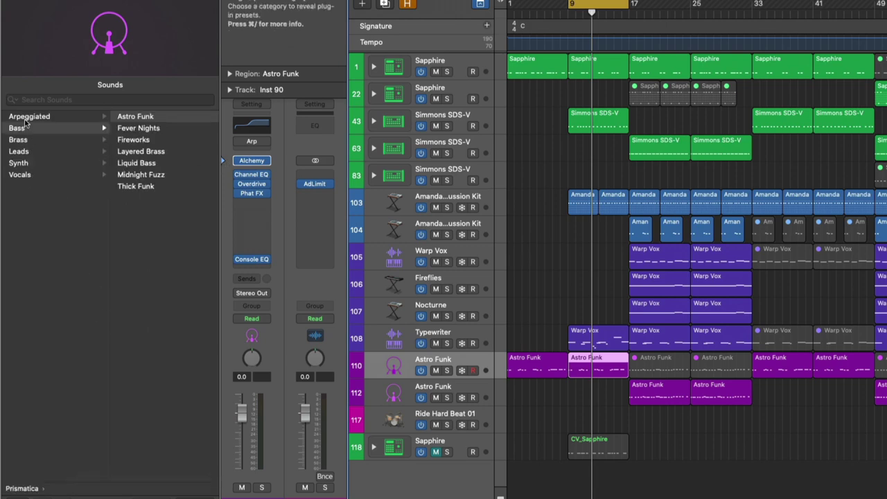
pyautogui.click(253, 161)
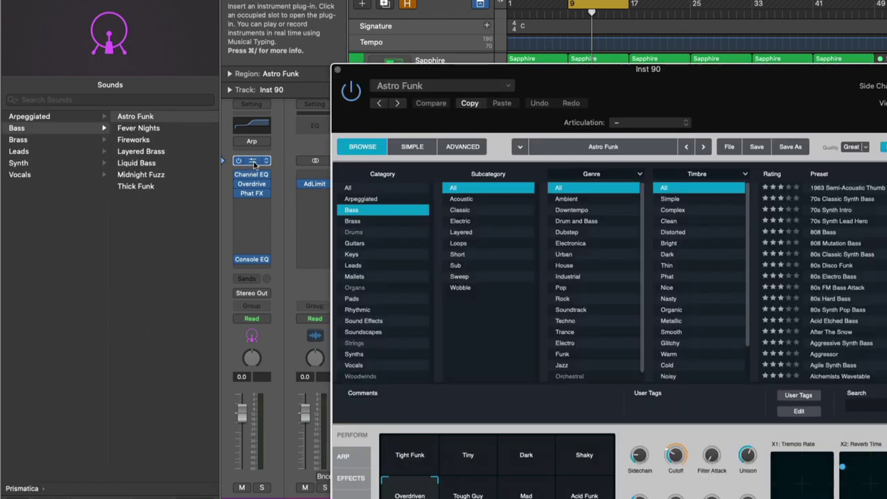
pyautogui.click(429, 88)
pyautogui.moveTo(431, 424)
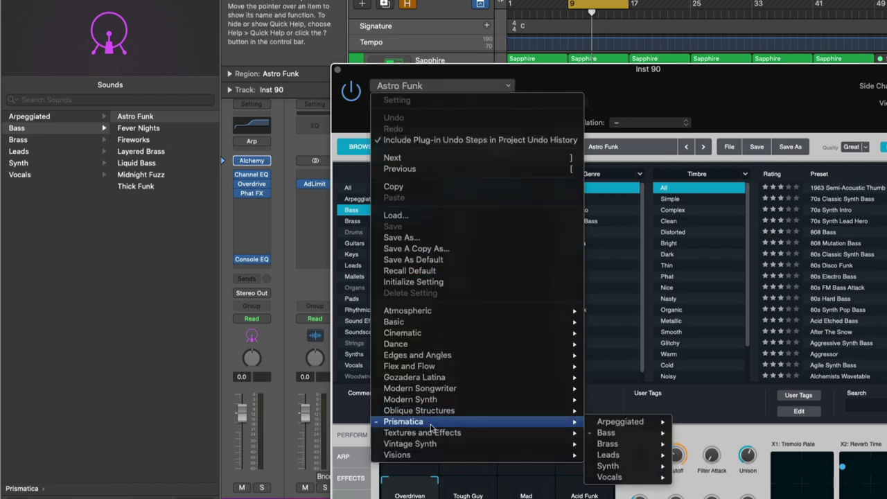
pyautogui.moveTo(620, 433)
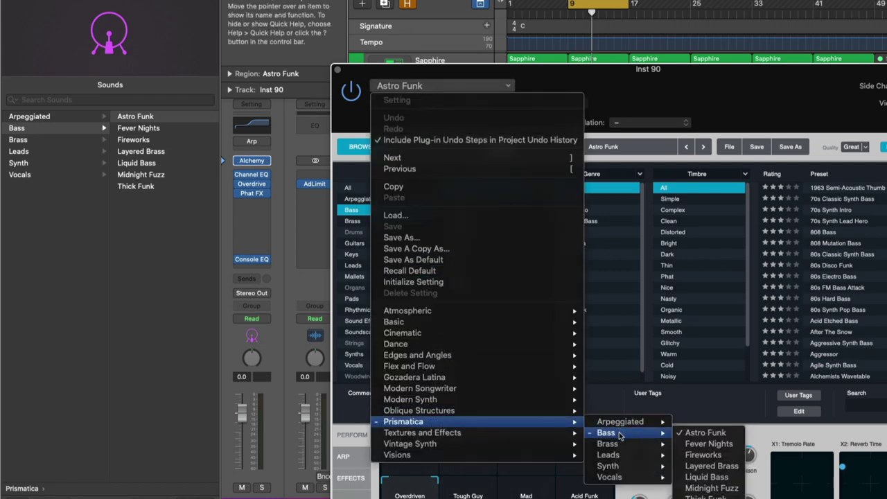
pyautogui.click(703, 433)
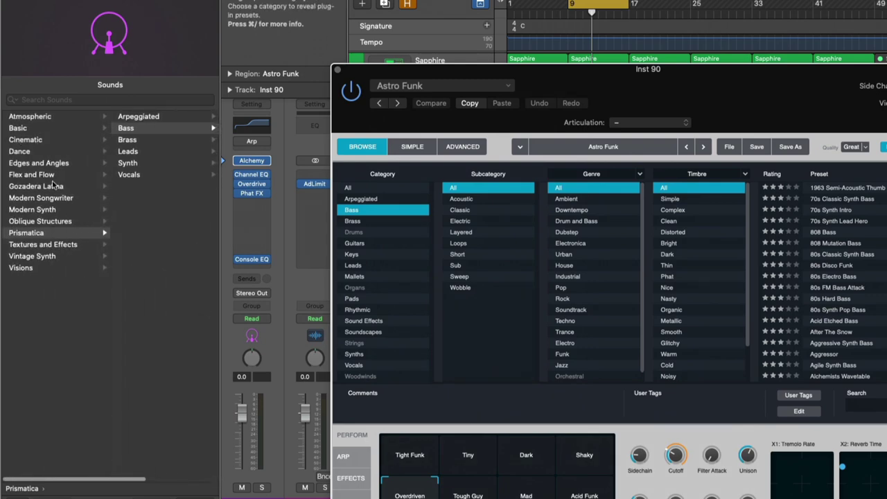
pyautogui.click(339, 72)
pyautogui.click(226, 177)
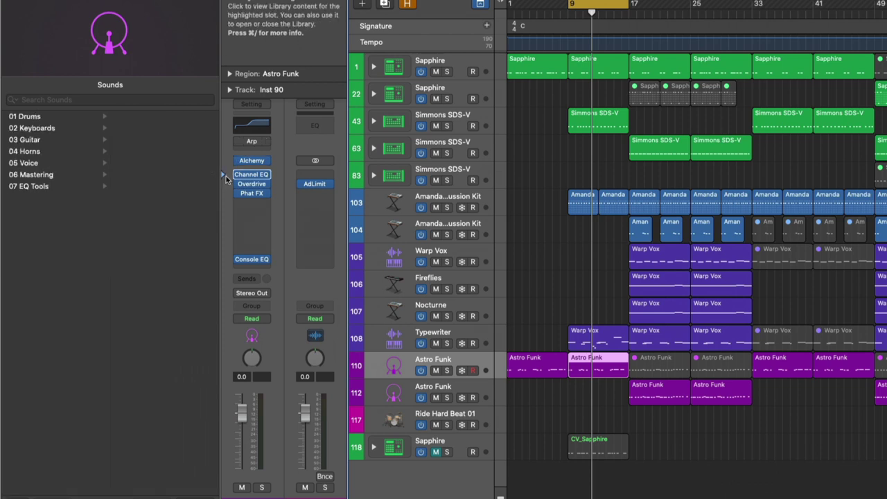
# - Show Phat FX presets in the Library and browse its window's settings list
pyautogui.click(223, 193)
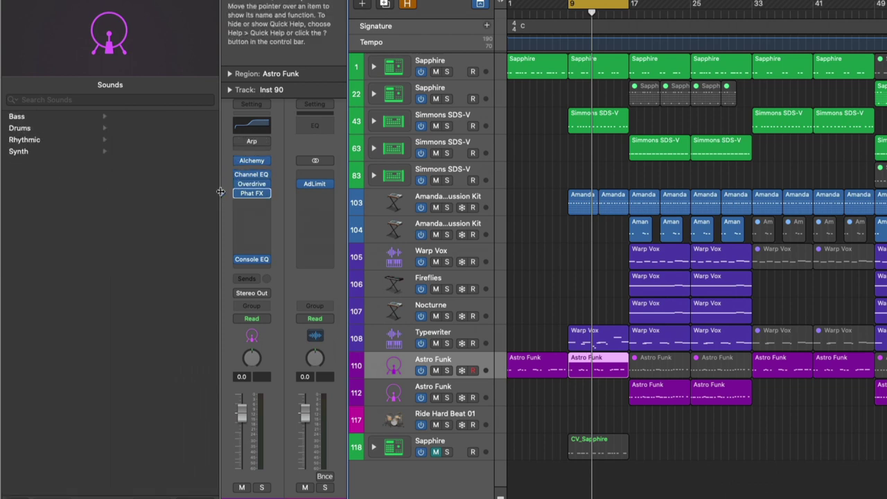
pyautogui.click(246, 194)
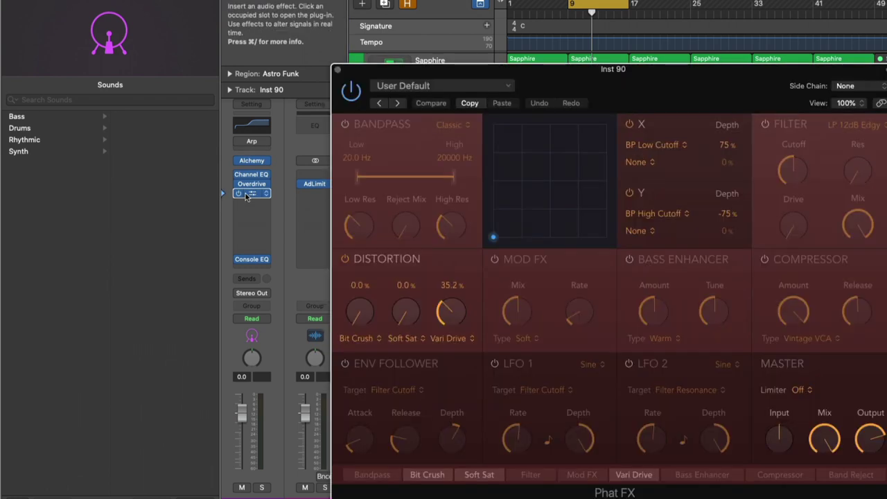
pyautogui.click(440, 86)
pyautogui.moveTo(435, 335)
pyautogui.moveTo(437, 304)
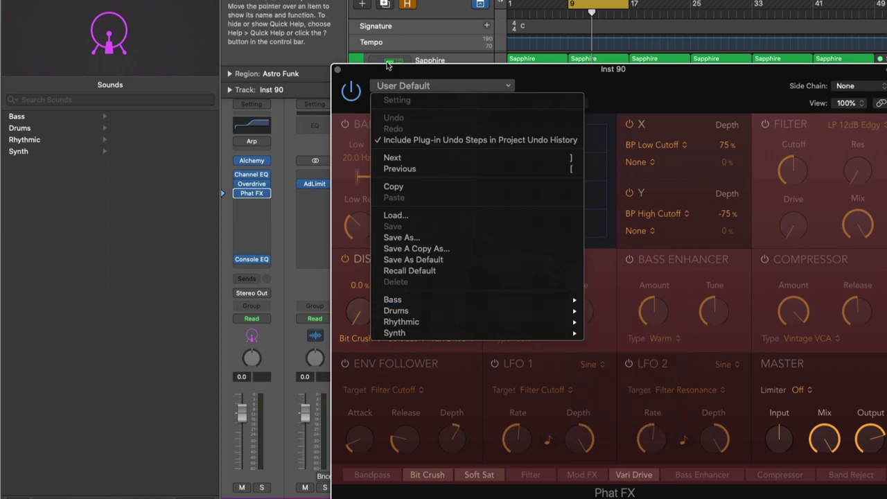
pyautogui.click(81, 136)
# - Try the Synth > Filtered Chorus Movement preset, then undo back to User Default
pyautogui.click(45, 150)
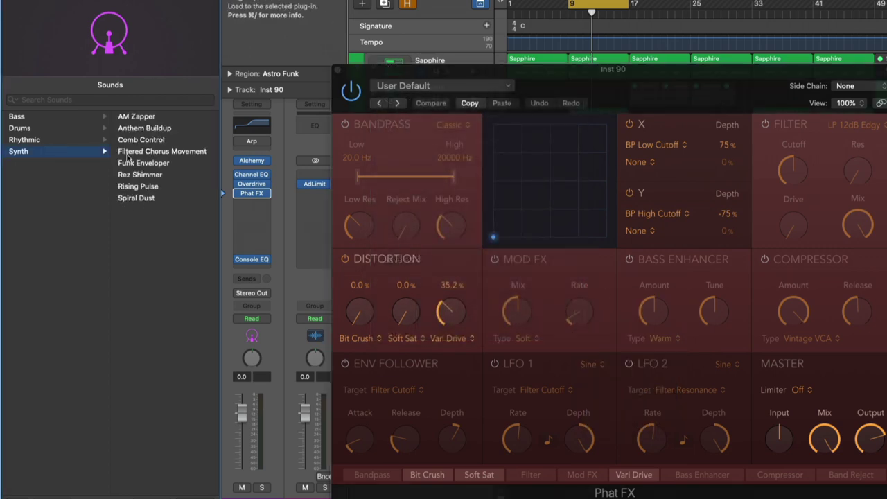
pyautogui.click(164, 151)
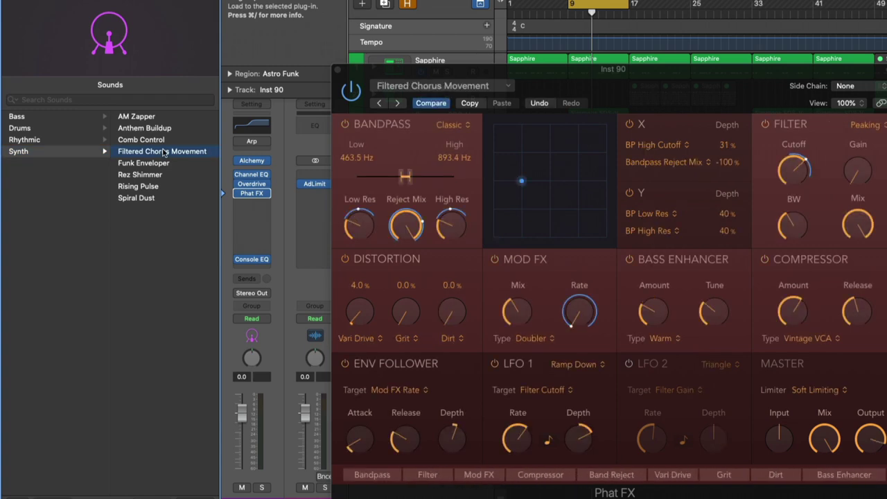
pyautogui.click(543, 102)
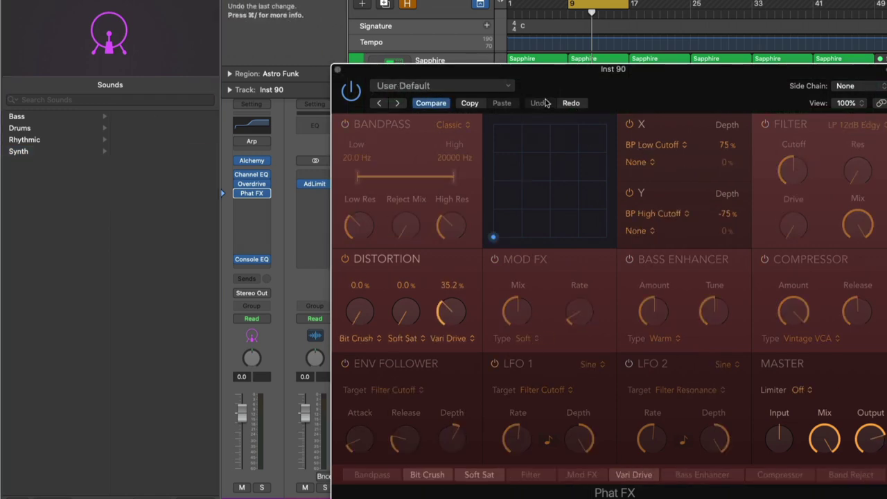
# - Close the Phat FX plug-in window
pyautogui.click(337, 69)
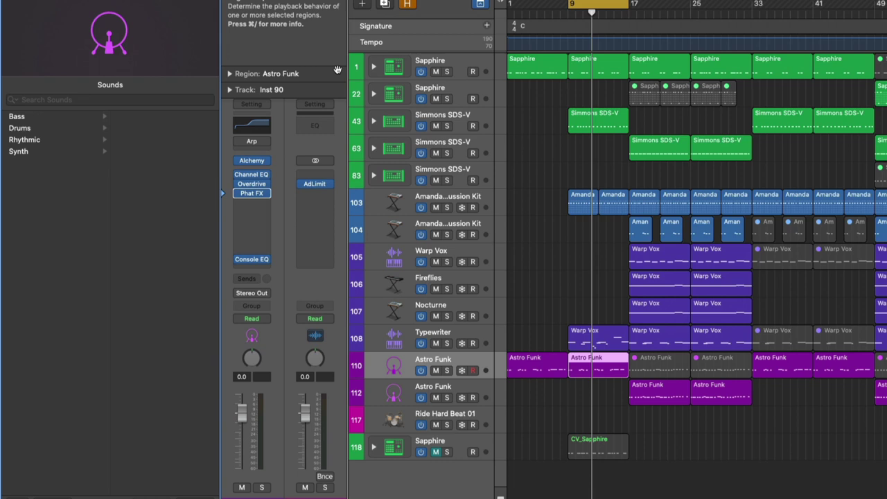
# - Via Phat FX Save As, create a HEAVY BASS folder and name the setting PHAT FX HB 1
pyautogui.click(256, 193)
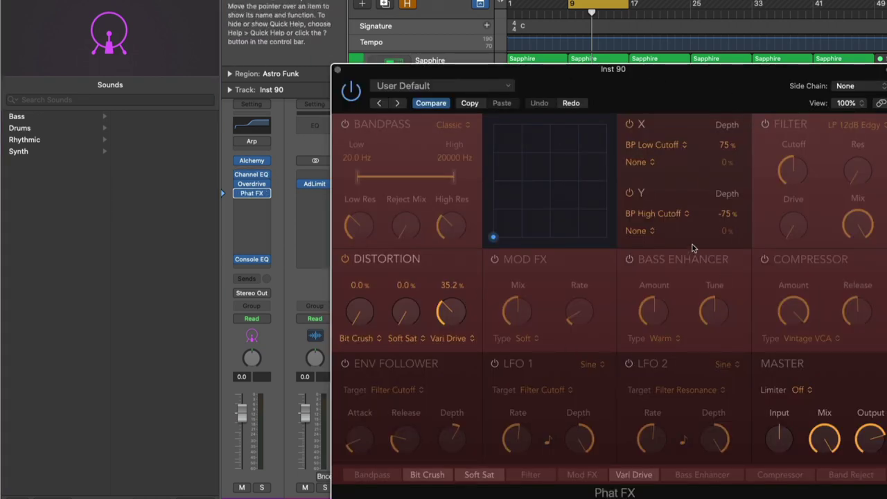
pyautogui.click(474, 86)
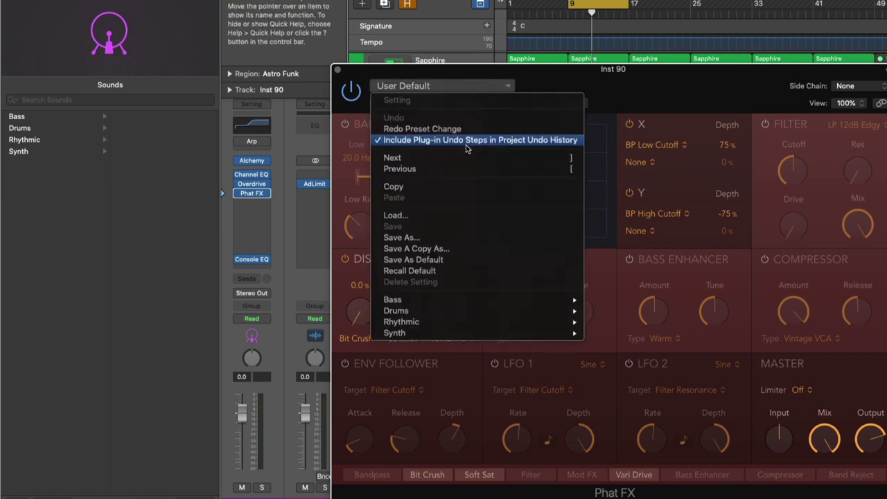
pyautogui.click(457, 241)
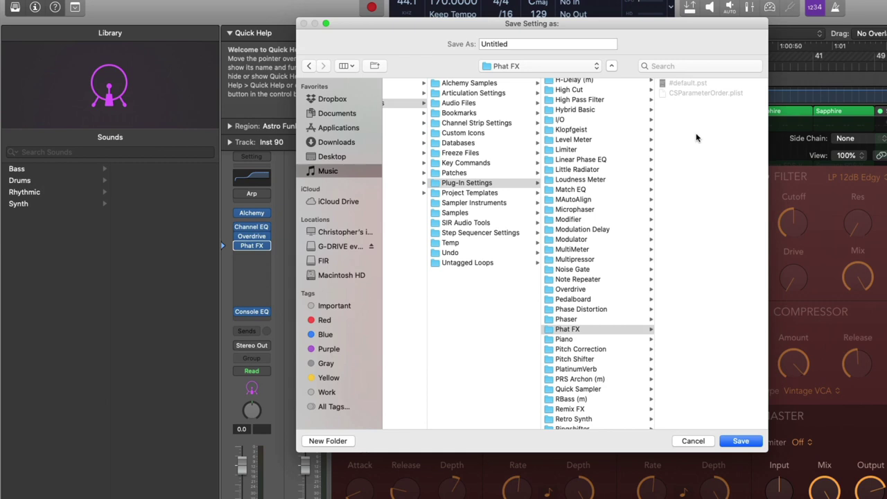
pyautogui.click(338, 441)
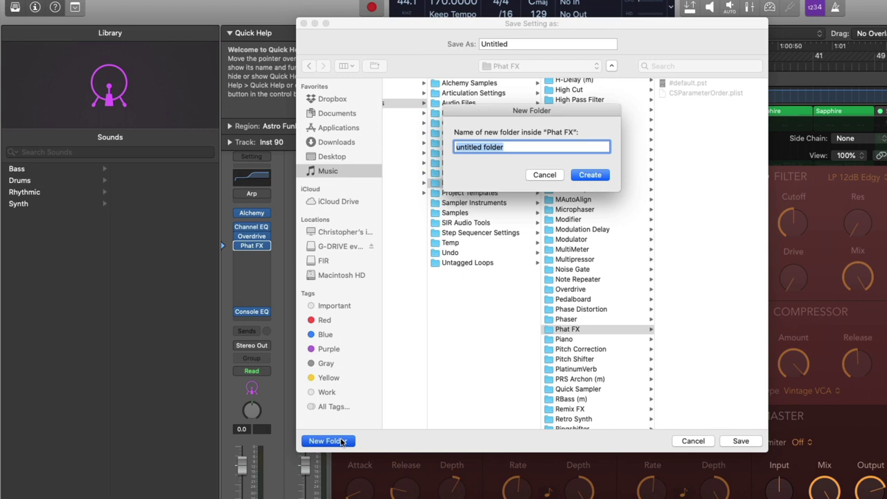
pyautogui.write('HEAVY BASS')
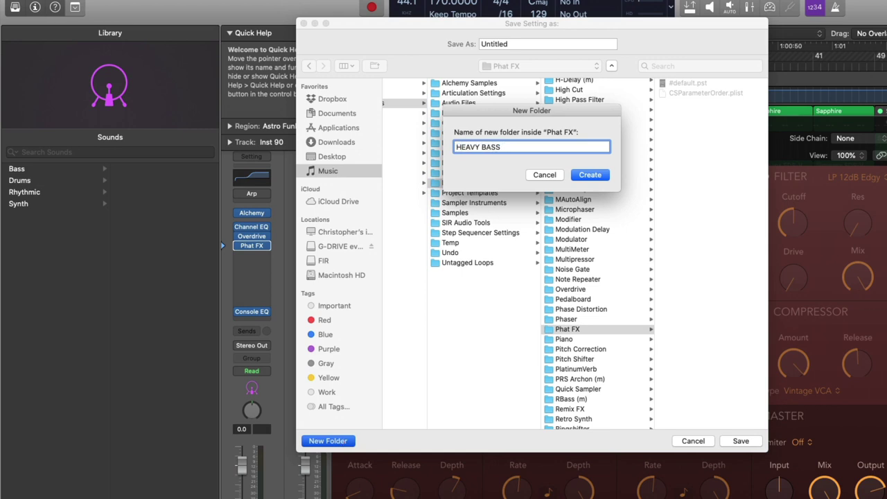
pyautogui.click(602, 174)
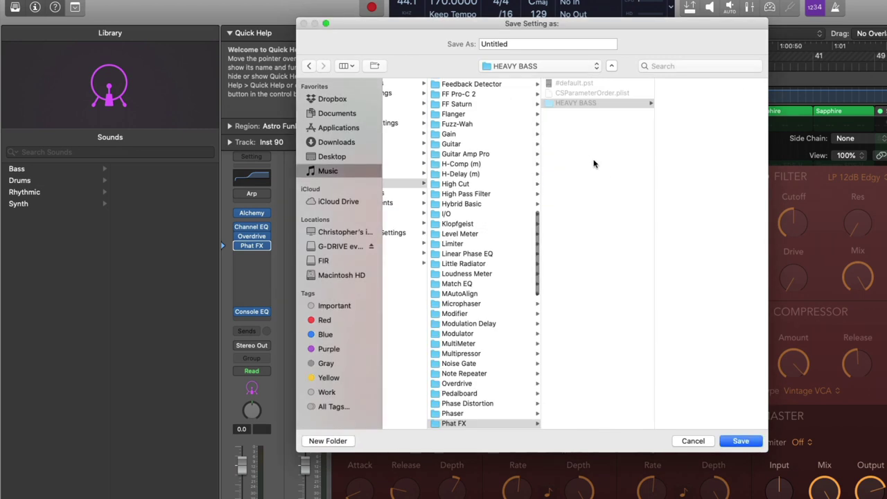
pyautogui.doubleClick(514, 43)
pyautogui.write('PHAT FX HB')
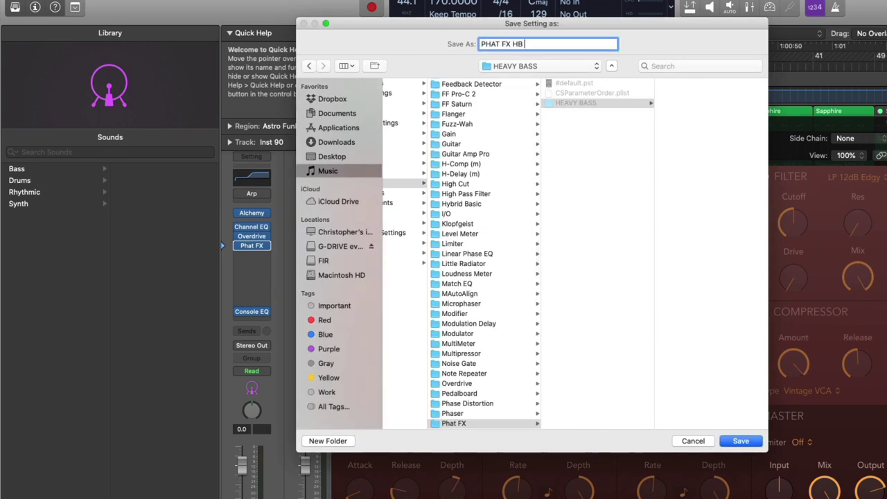
pyautogui.write(' 1')
# - Confirm the save and check PHAT FX HB 1 is listed under HEAVY BASS
pyautogui.press('Return')
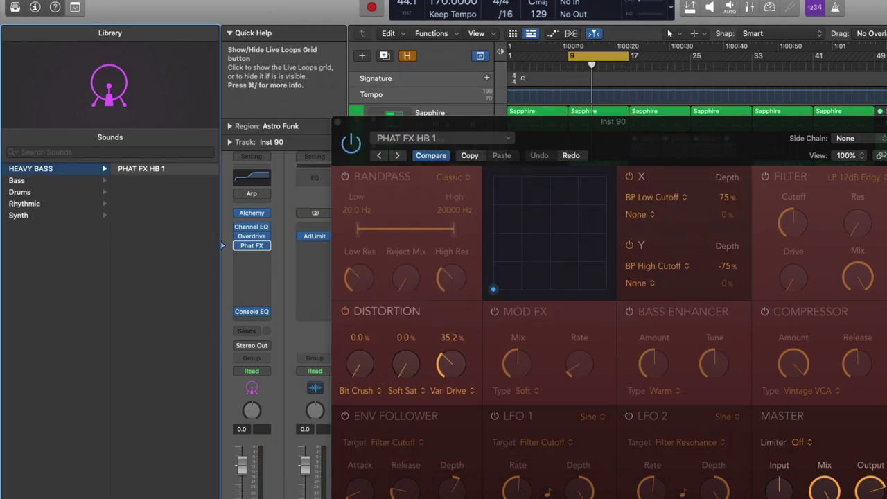
pyautogui.click(471, 137)
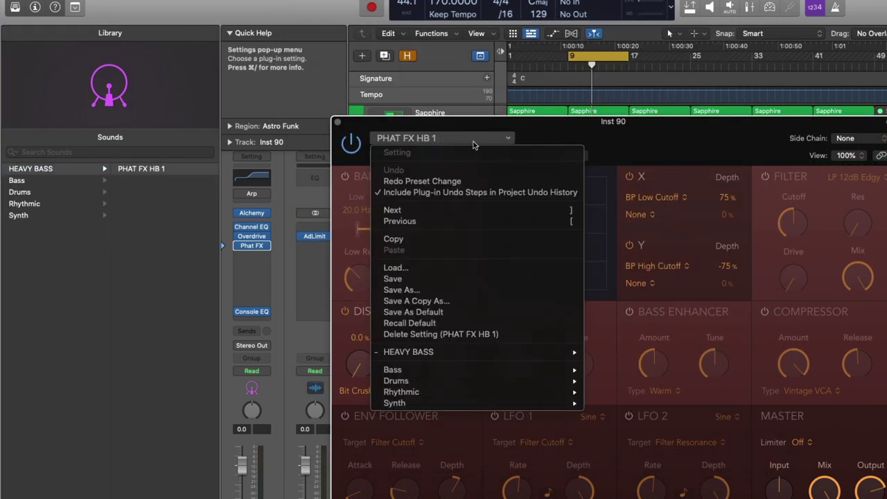
pyautogui.moveTo(467, 353)
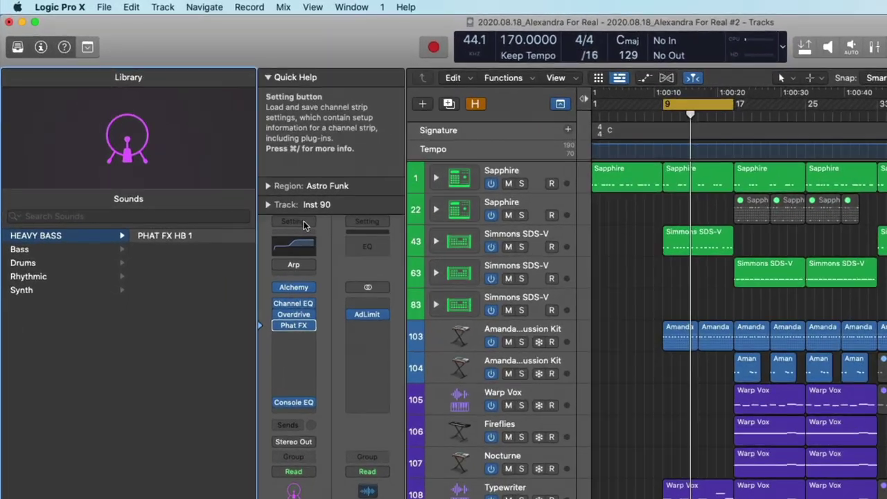
# - Save the Inst 90 channel strip setting as HB inside a new HEAVY BASS folder
pyautogui.click(217, 160)
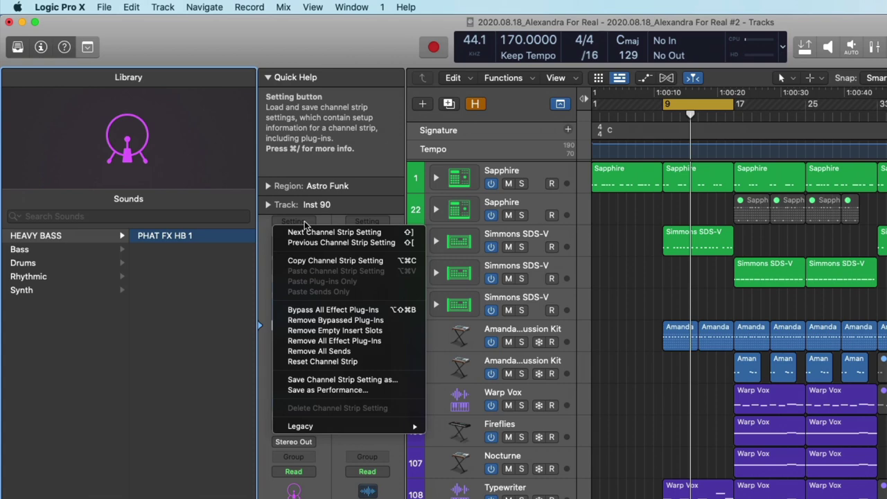
pyautogui.click(321, 379)
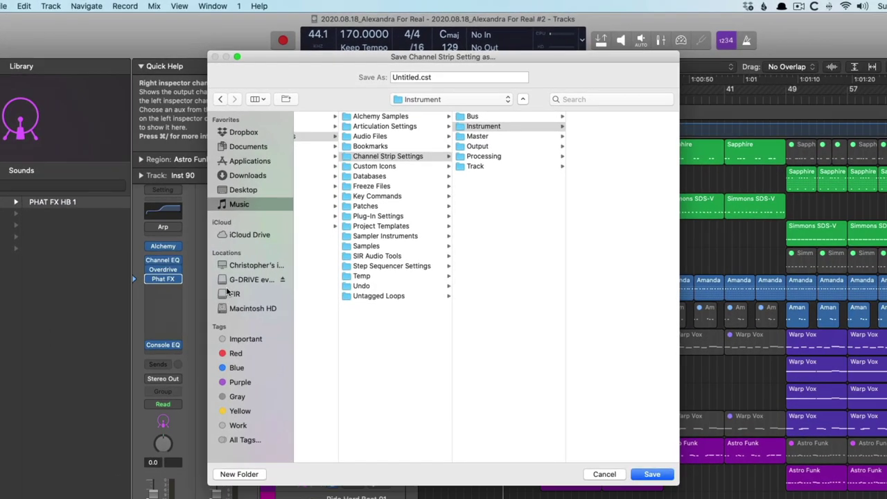
pyautogui.click(239, 474)
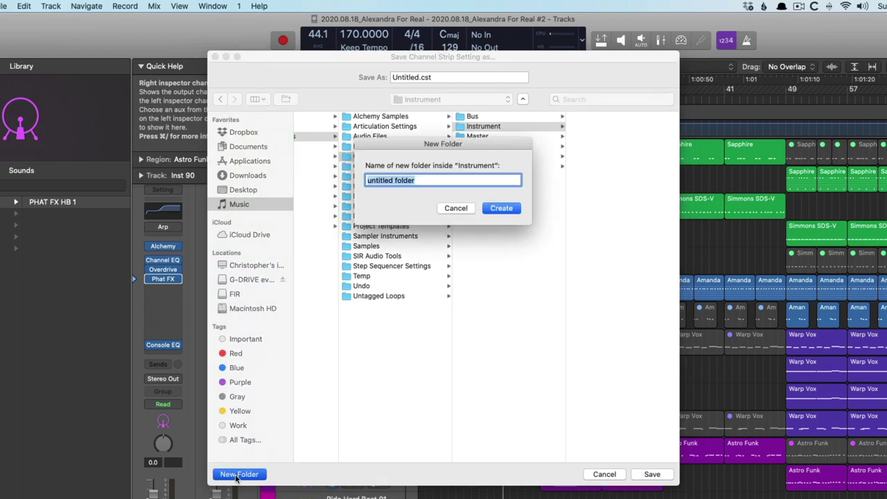
pyautogui.write('HEAVY BASS')
pyautogui.press('Return')
pyautogui.doubleClick(415, 77)
pyautogui.write('HB')
pyautogui.press('Return')
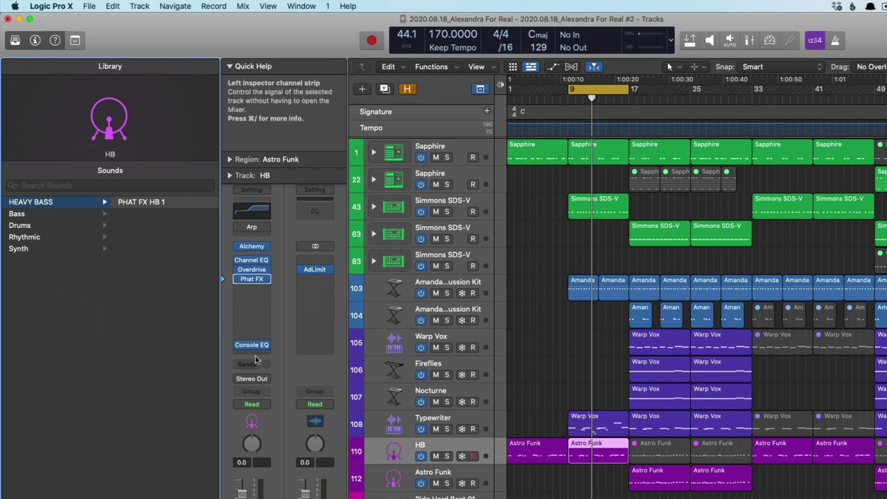
# - Create a new Software Instrument track
pyautogui.press('alt+super+n')
pyautogui.click(402, 51)
pyautogui.click(370, 133)
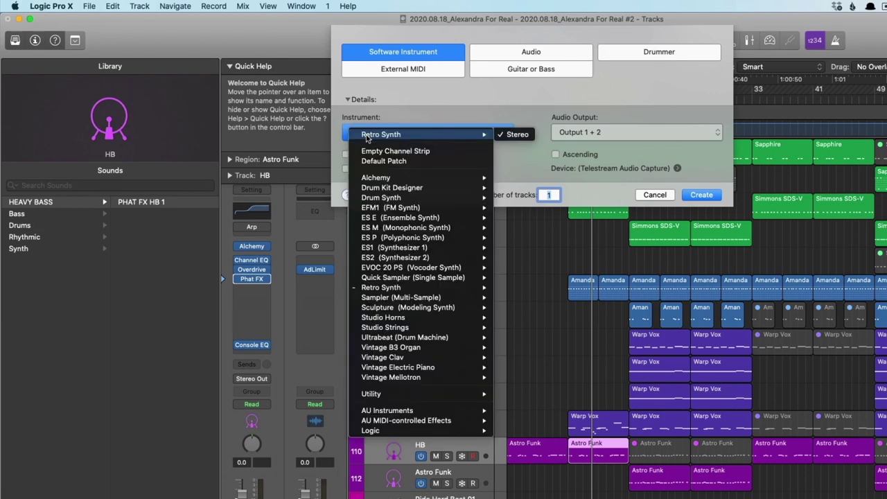
pyautogui.click(589, 170)
pyautogui.click(701, 195)
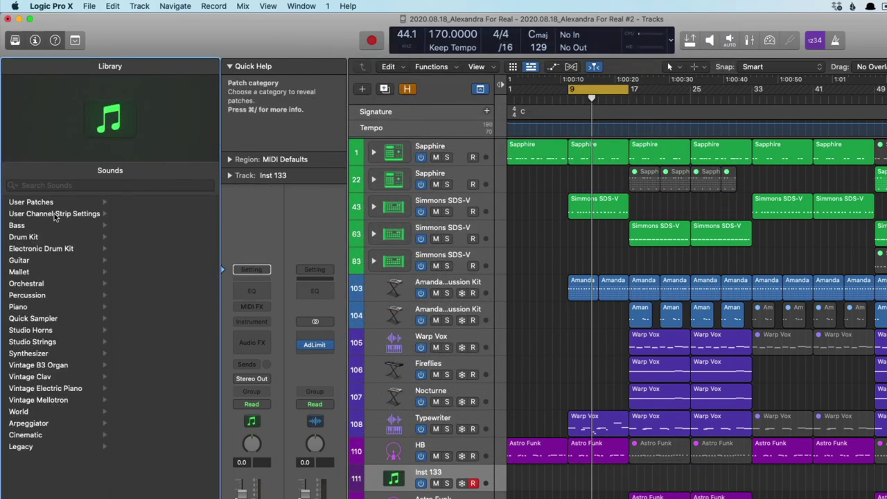
# - Load User Channel Strip Settings > HEAVY BASS > HB onto it and compare with track 110
pyautogui.click(56, 215)
pyautogui.click(131, 203)
pyautogui.click(133, 204)
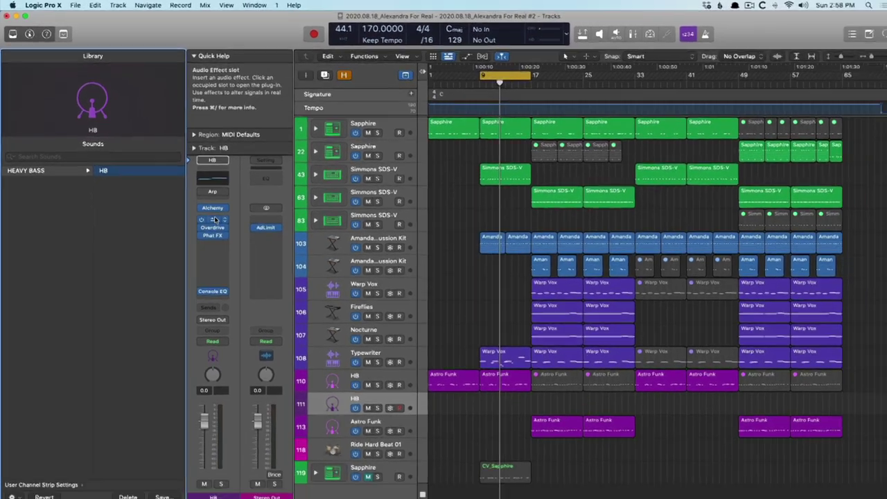
pyautogui.click(250, 260)
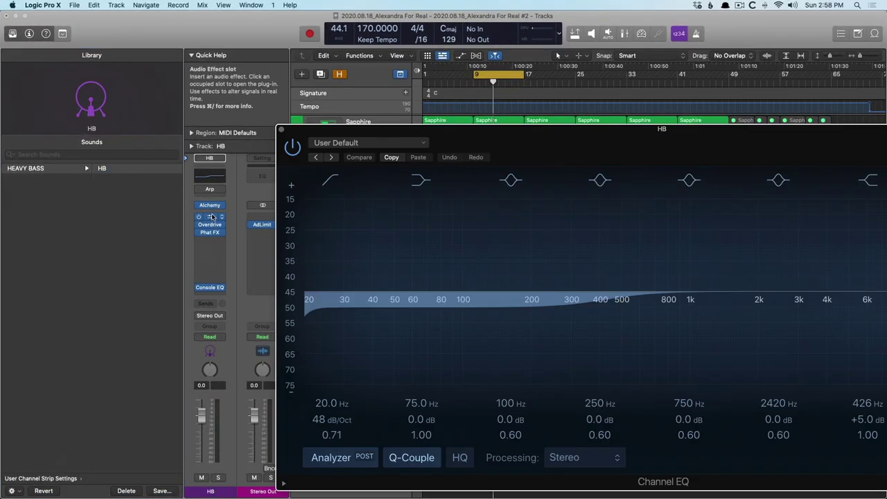
pyautogui.click(280, 130)
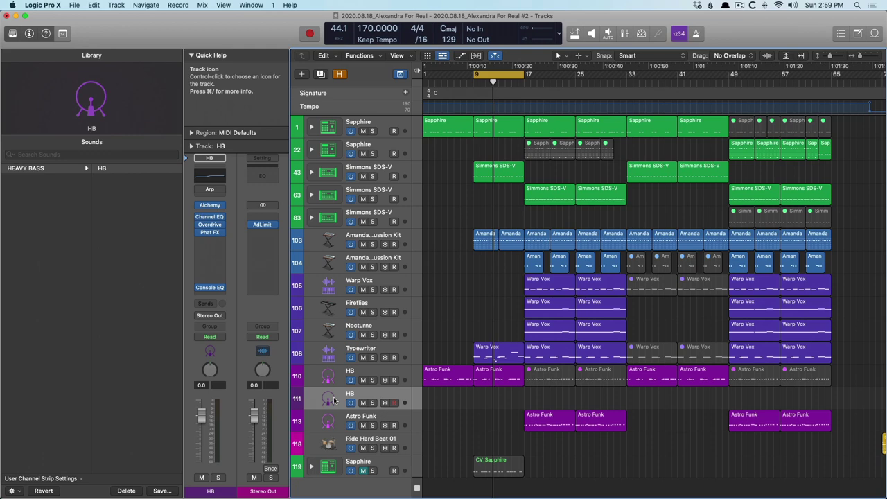
pyautogui.click(330, 379)
pyautogui.click(329, 401)
# - Switch the HB track's Channel EQ dB scale mode to Linear 60 dB
pyautogui.click(329, 379)
pyautogui.click(212, 219)
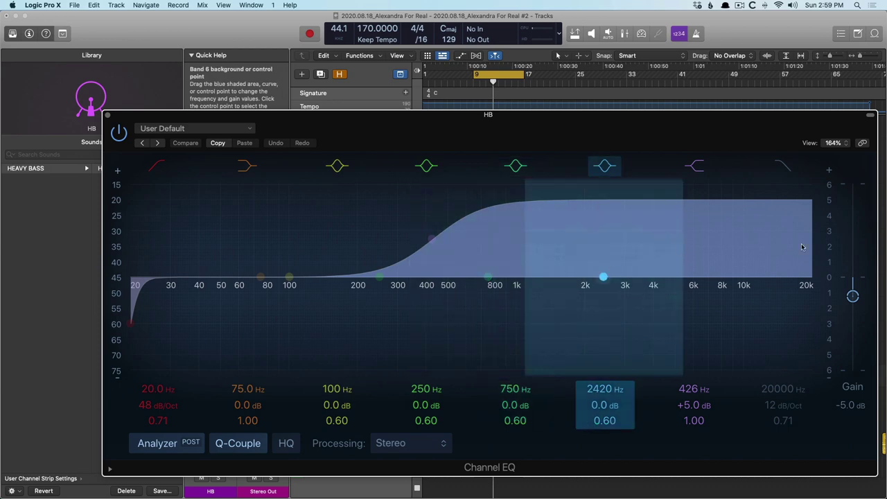
pyautogui.rightClick(741, 258)
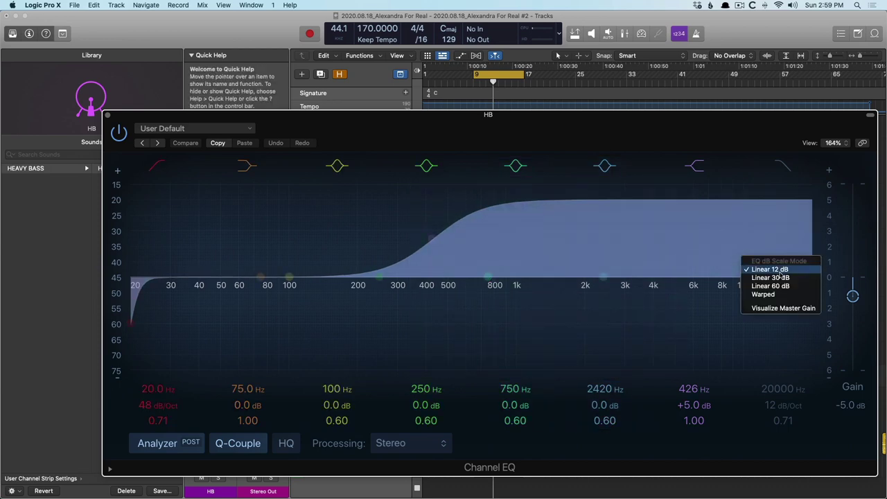
pyautogui.click(109, 116)
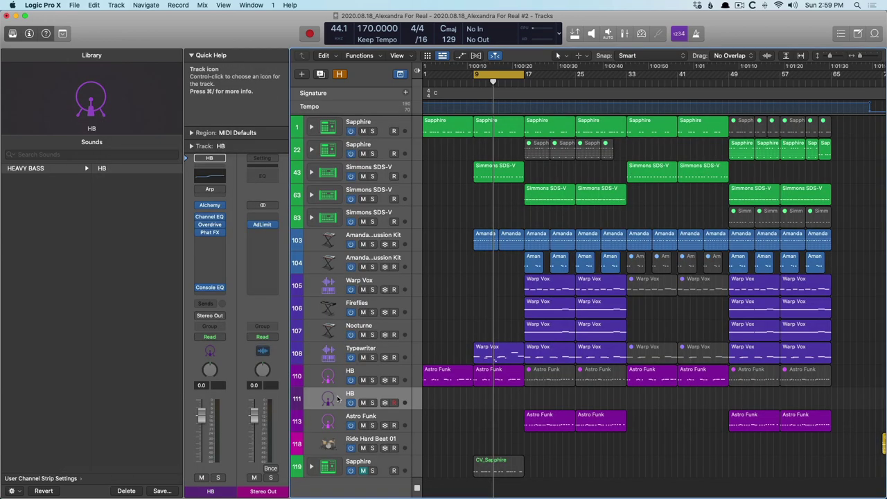
pyautogui.click(210, 216)
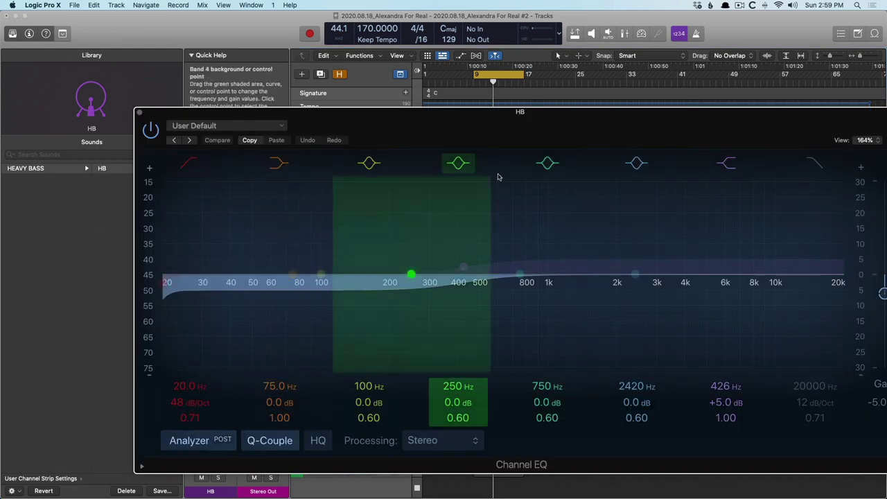
pyautogui.click(785, 278)
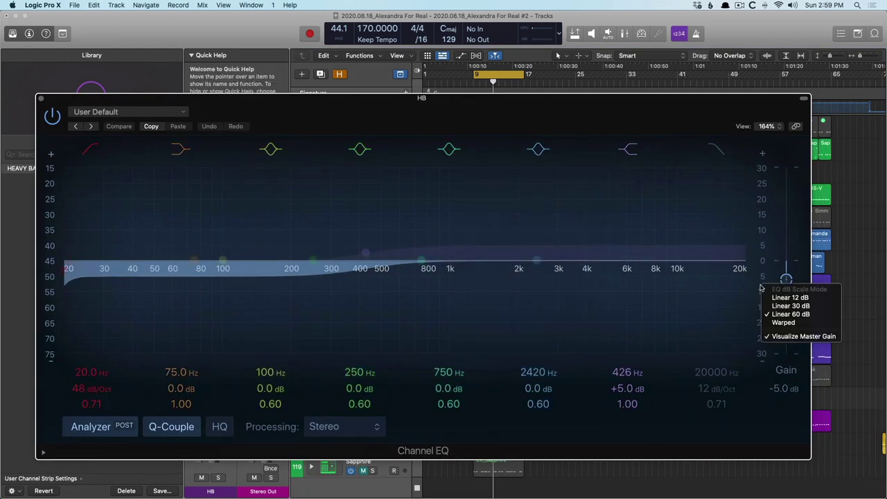
# - Close the Channel EQ window and confirm the HB setting under HEAVY BASS is still loaded
pyautogui.click(41, 97)
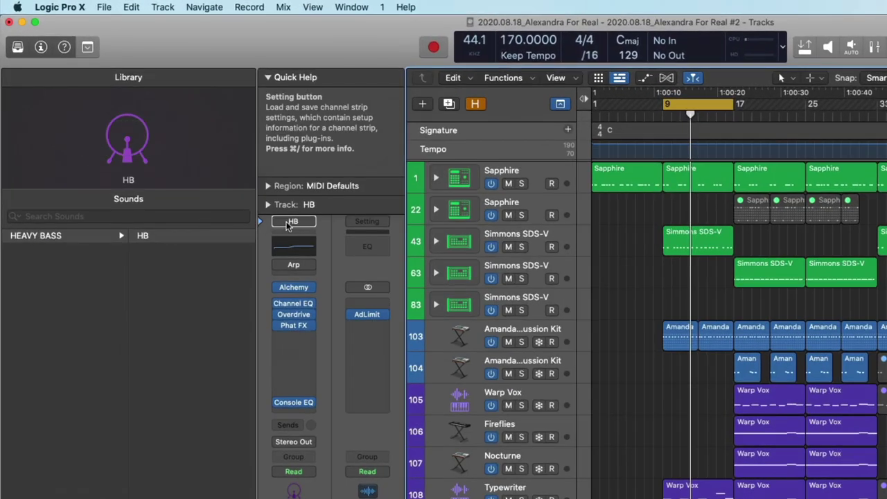
pyautogui.click(289, 223)
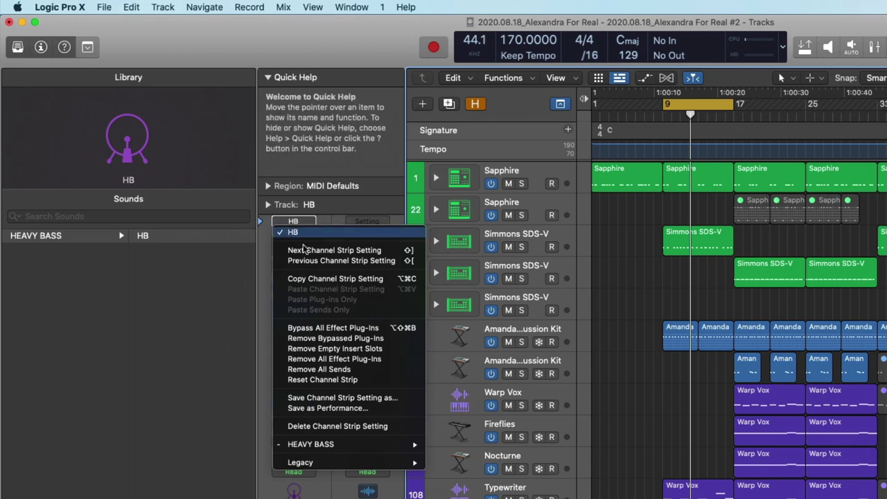
pyautogui.moveTo(329, 447)
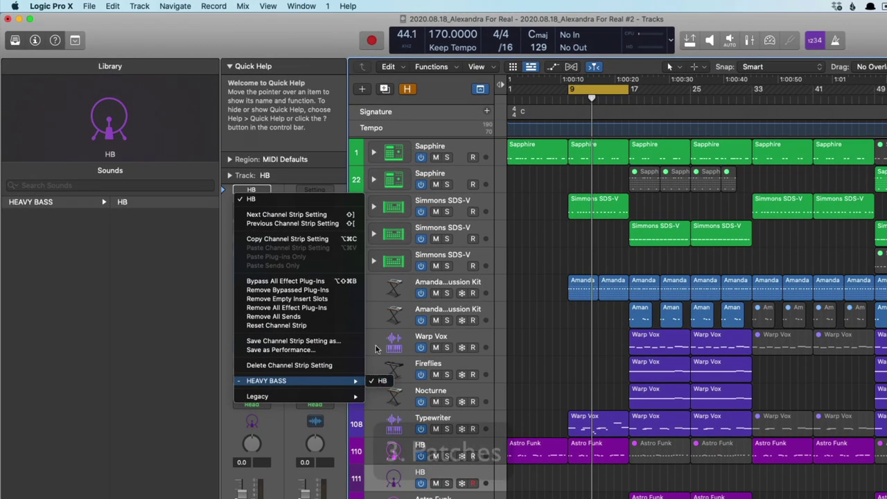
pyautogui.click(380, 381)
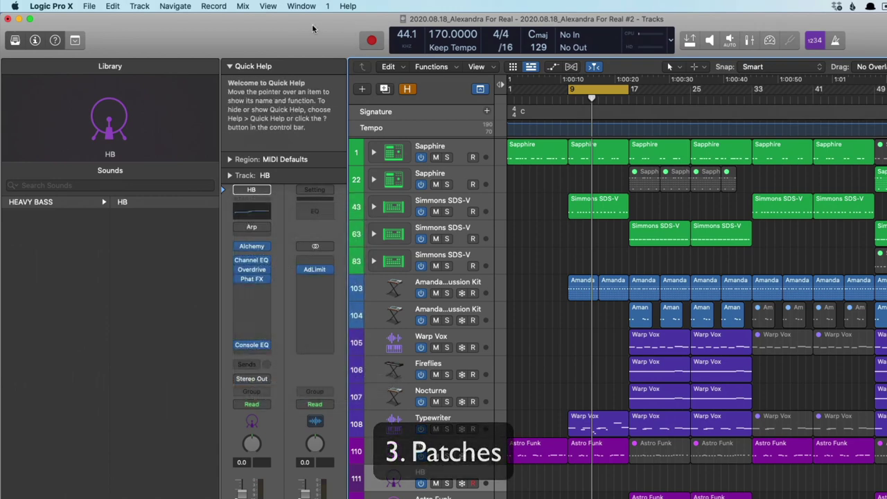
# - Add an HB send to Bus 25 and insert Delay Designer on its aux
pyautogui.click(253, 365)
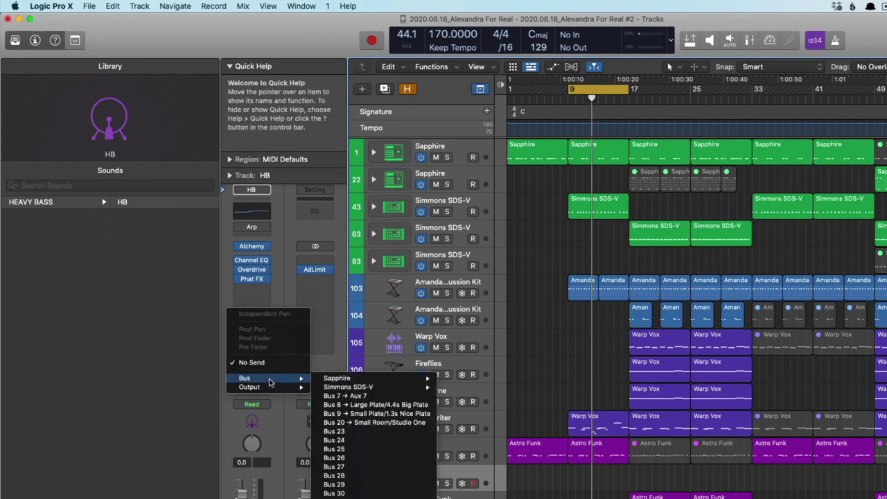
pyautogui.click(284, 378)
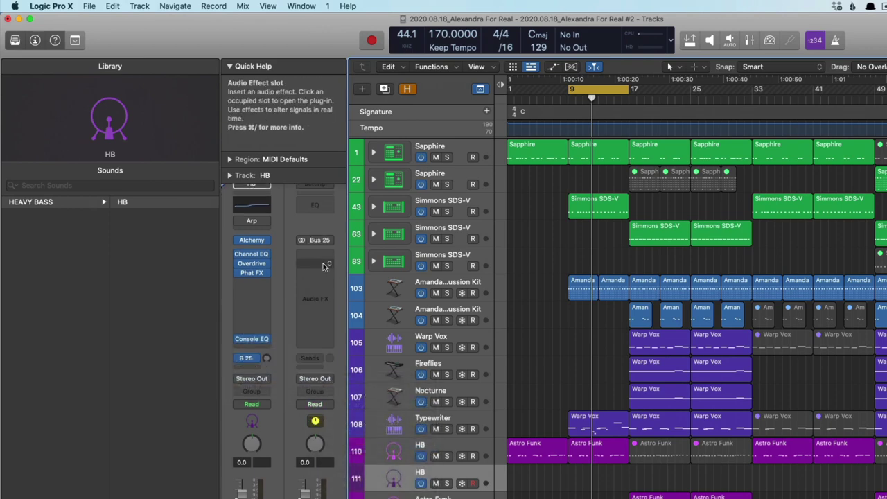
pyautogui.click(322, 263)
pyautogui.moveTo(330, 365)
pyautogui.moveTo(426, 361)
pyautogui.click(491, 362)
pyautogui.click(338, 154)
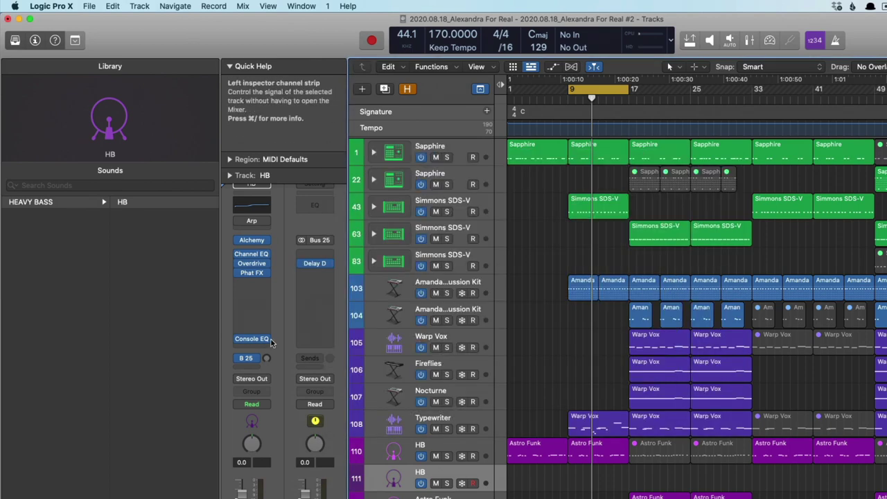
# - Add a second send to Bus 26 with ChromaVerb on its aux, then view both aux strips
pyautogui.click(252, 366)
pyautogui.moveTo(252, 381)
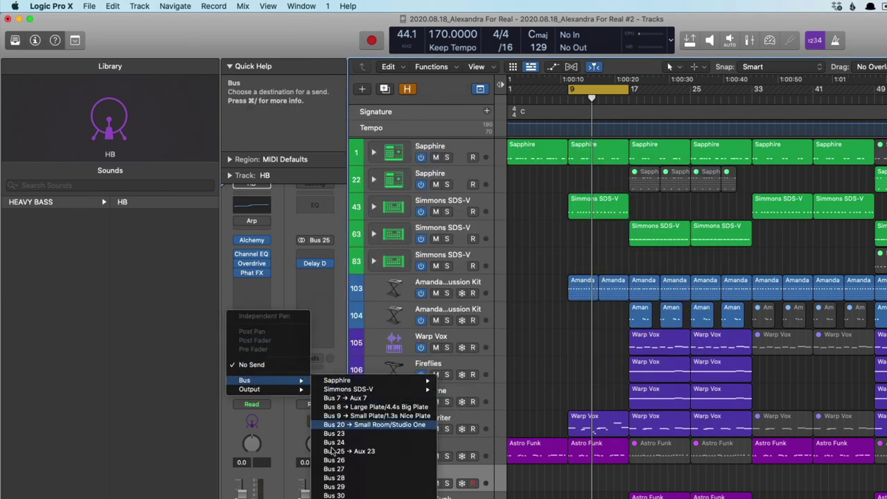
pyautogui.click(340, 462)
pyautogui.click(321, 296)
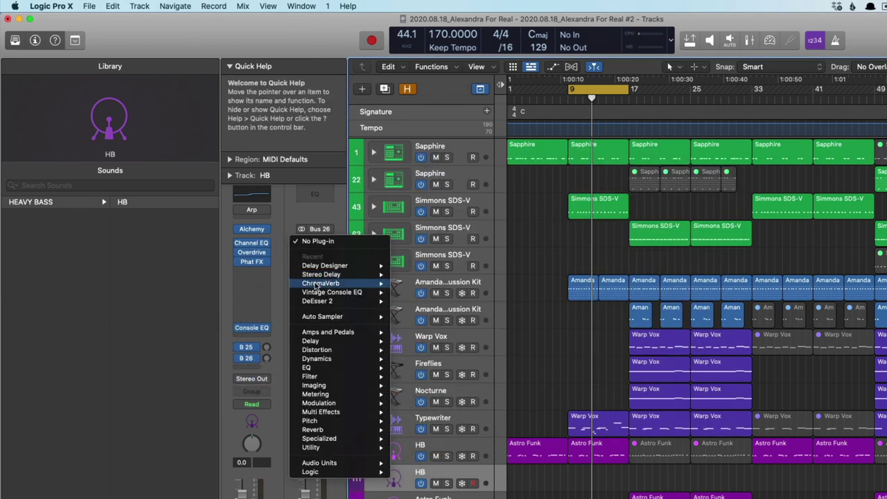
pyautogui.click(320, 230)
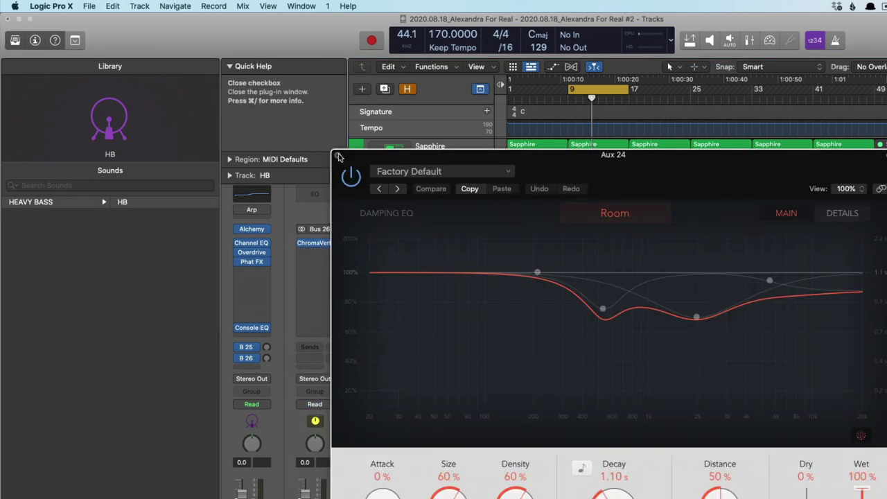
pyautogui.click(337, 155)
pyautogui.click(266, 347)
pyautogui.click(268, 360)
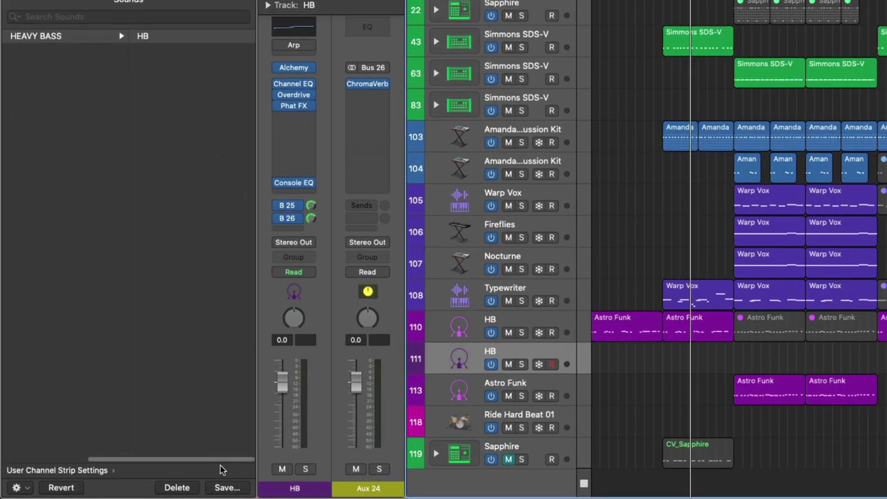
# - Save the HB patch into a new folder named HB under Patches > Instrument
pyautogui.click(227, 489)
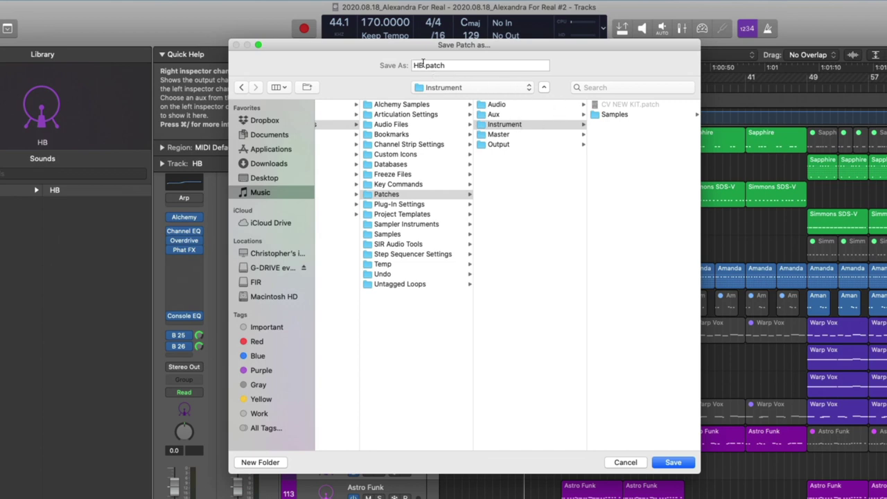
pyautogui.click(273, 472)
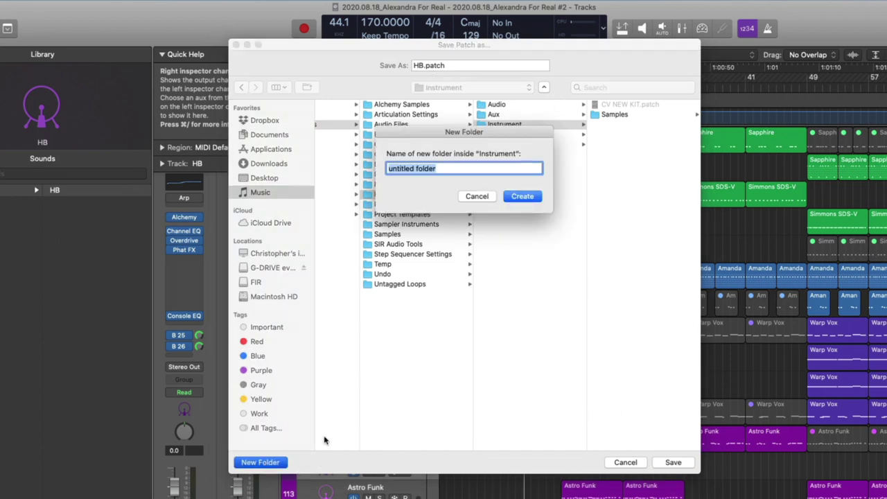
pyautogui.write('HB')
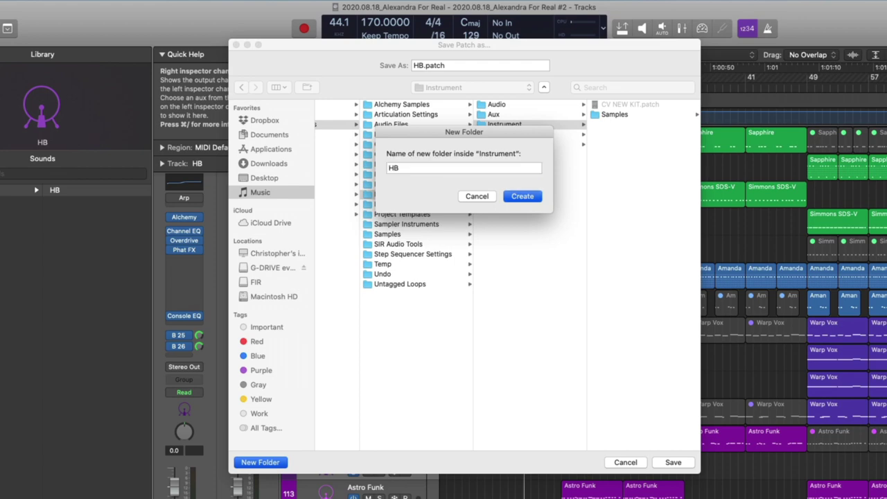
pyautogui.press('Return')
pyautogui.click(672, 462)
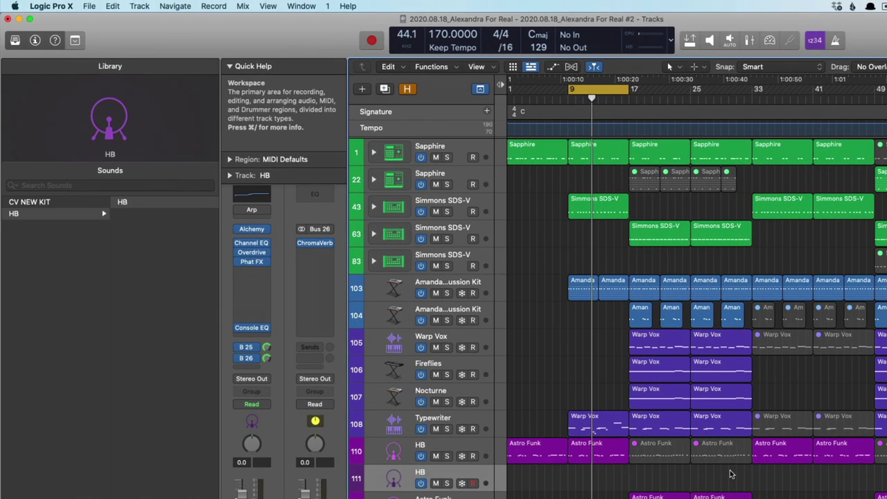
# - Create a new software instrument track and load User Patches > HB onto it
pyautogui.press('alt+super+n')
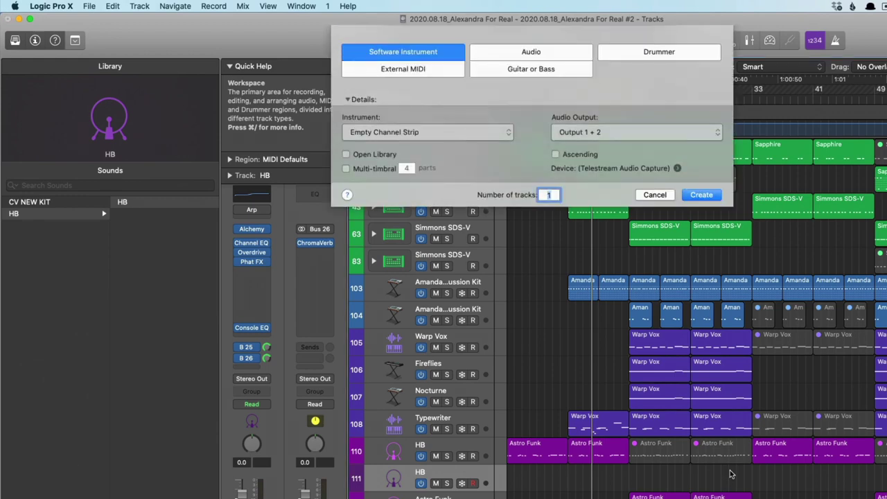
pyautogui.press('Return')
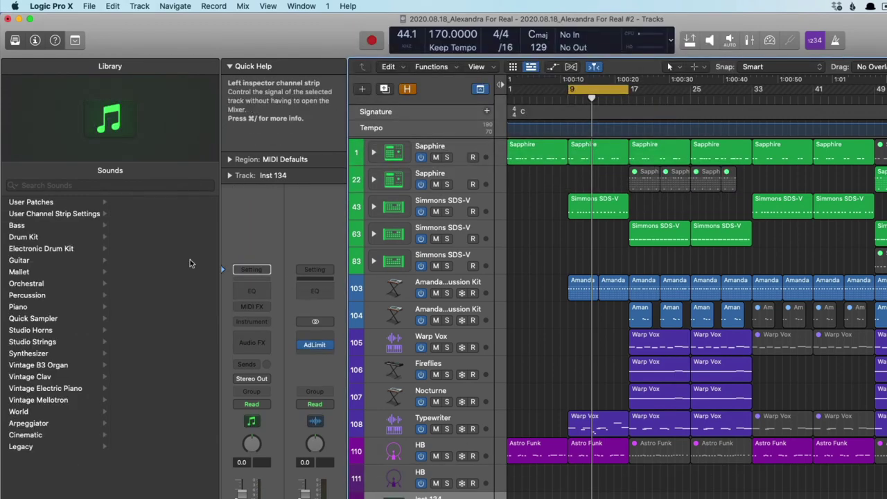
pyautogui.click(59, 216)
pyautogui.click(58, 202)
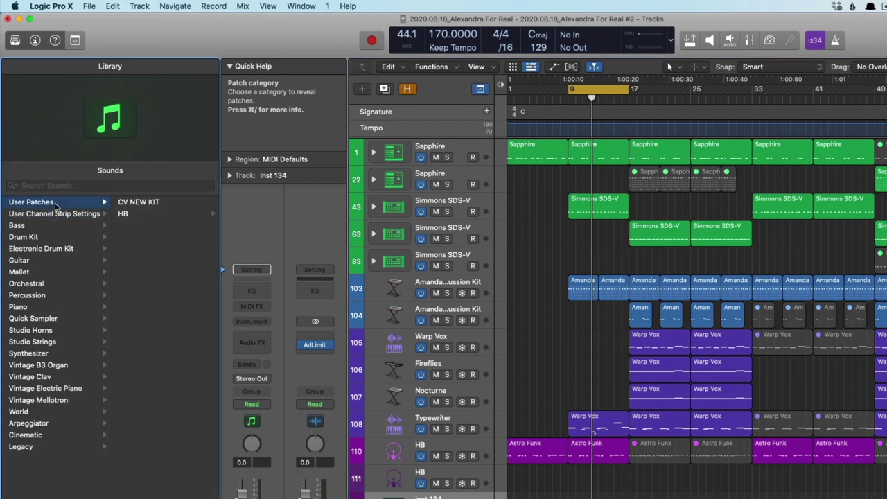
pyautogui.click(131, 214)
pyautogui.click(134, 202)
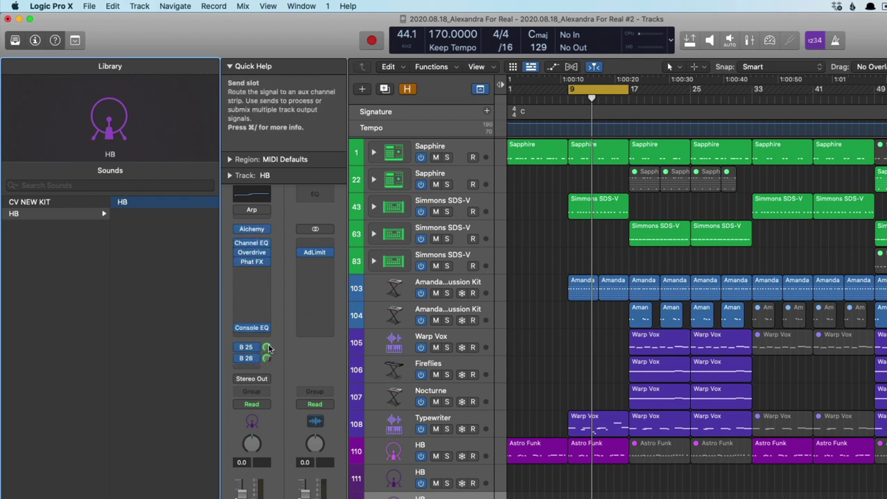
# - Inspect the Delay and ChromaVerb auxes fed by the B 25 and B 26 sends
pyautogui.click(256, 355)
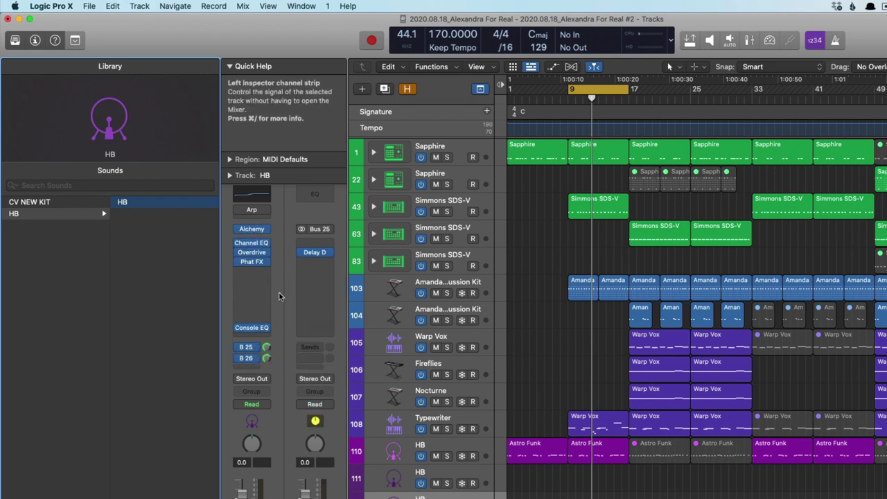
pyautogui.click(265, 346)
pyautogui.click(255, 357)
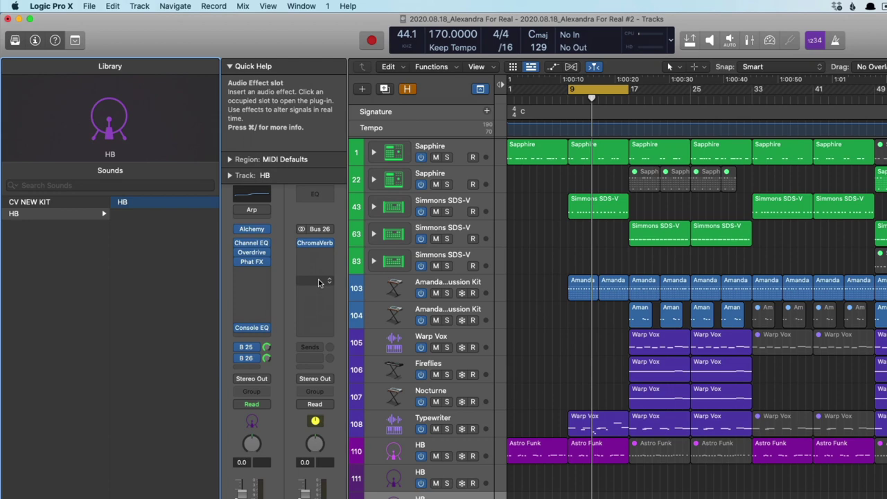
# - Start a new project with File > New, closing the old one without saving
pyautogui.click(89, 6)
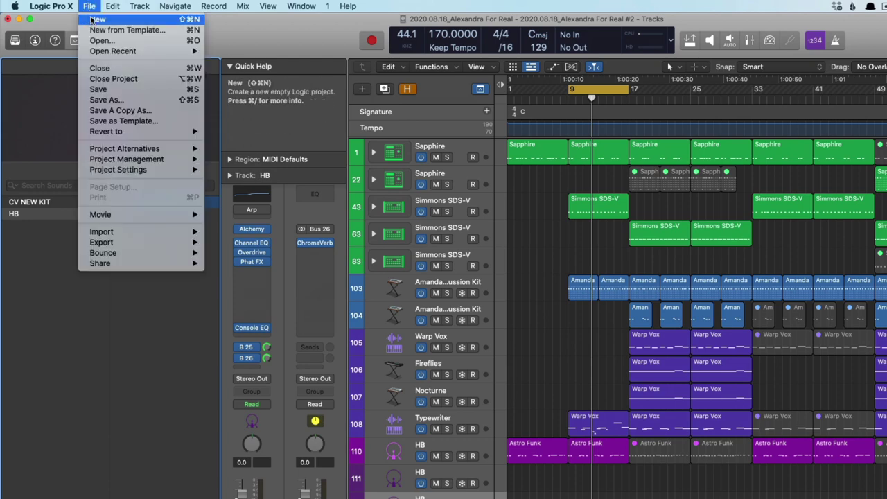
pyautogui.click(96, 19)
pyautogui.click(605, 208)
pyautogui.click(501, 207)
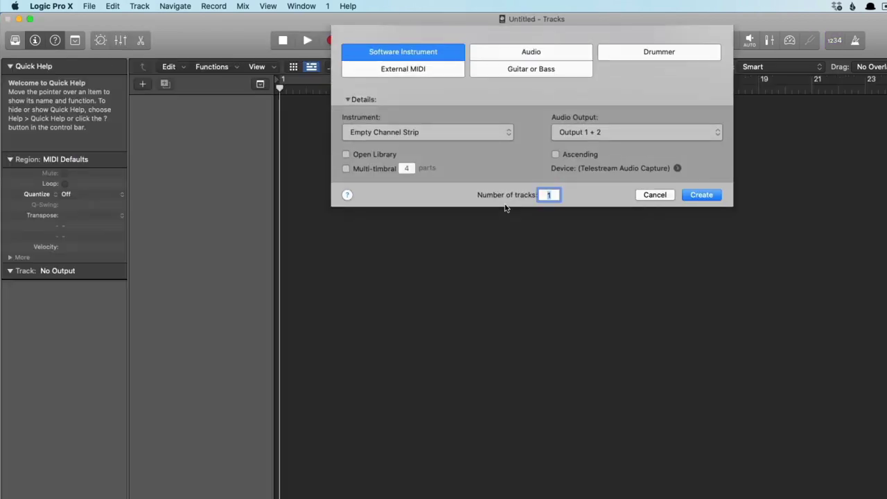
# - Create a software instrument track and load the HB user patch from the Library
pyautogui.press('Return')
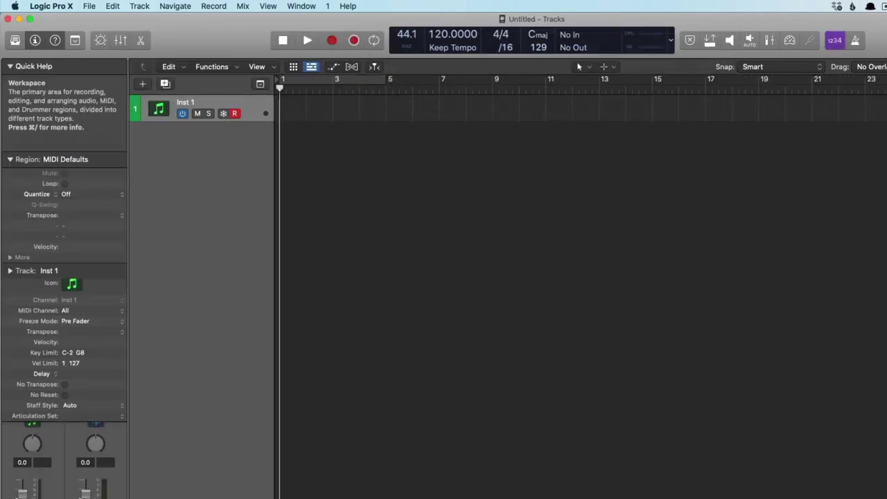
pyautogui.press('y')
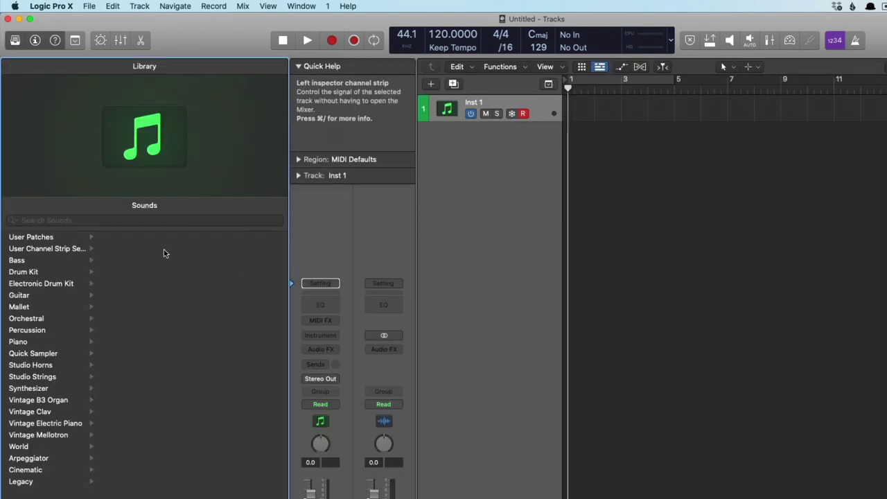
pyautogui.click(53, 237)
pyautogui.click(121, 249)
pyautogui.click(206, 236)
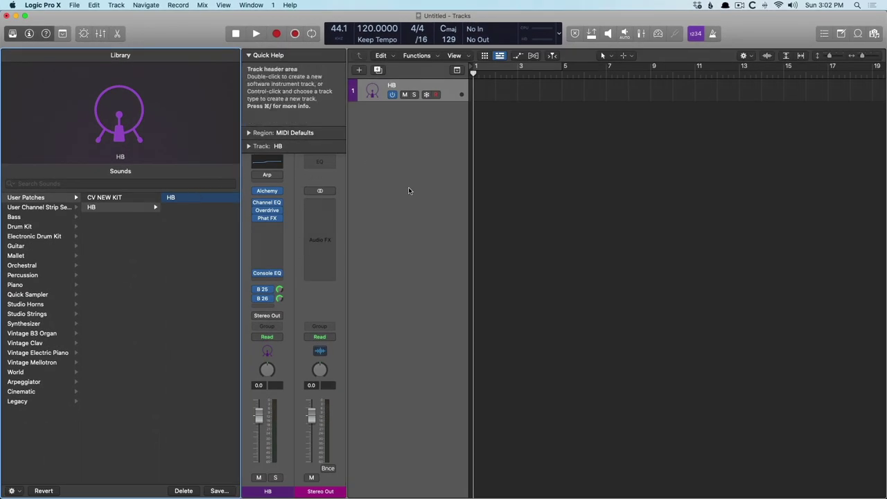
# - Open the Mixer with X to show the HB strip and its B 25/B 26 sends
pyautogui.press('x')
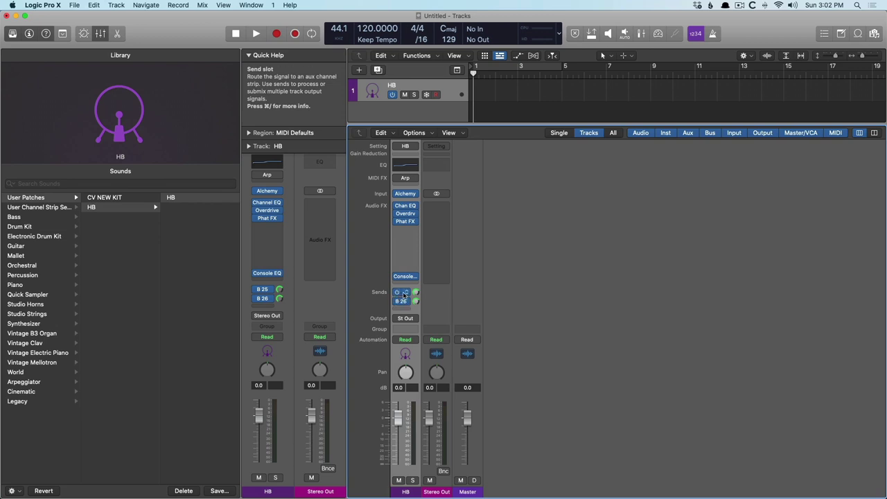
# - Route the HB track's two sends to Bus 9 and Bus 10
pyautogui.click(400, 291)
pyautogui.moveTo(409, 357)
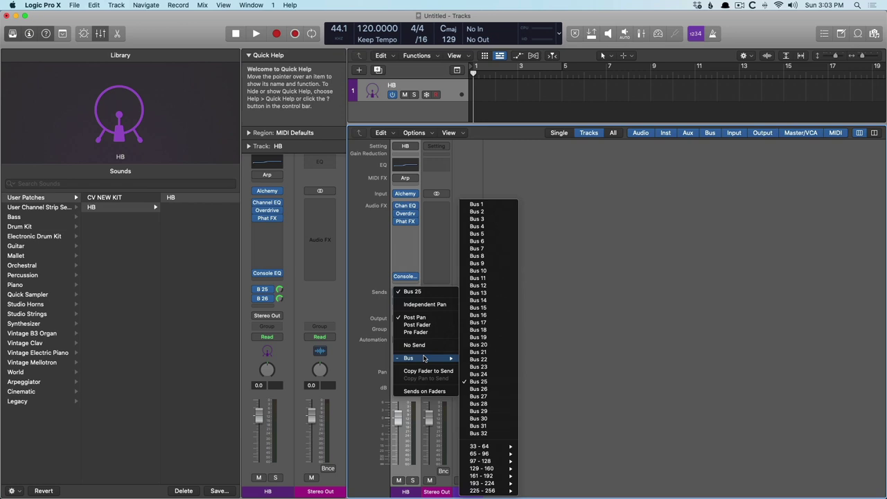
pyautogui.click(485, 267)
pyautogui.click(402, 300)
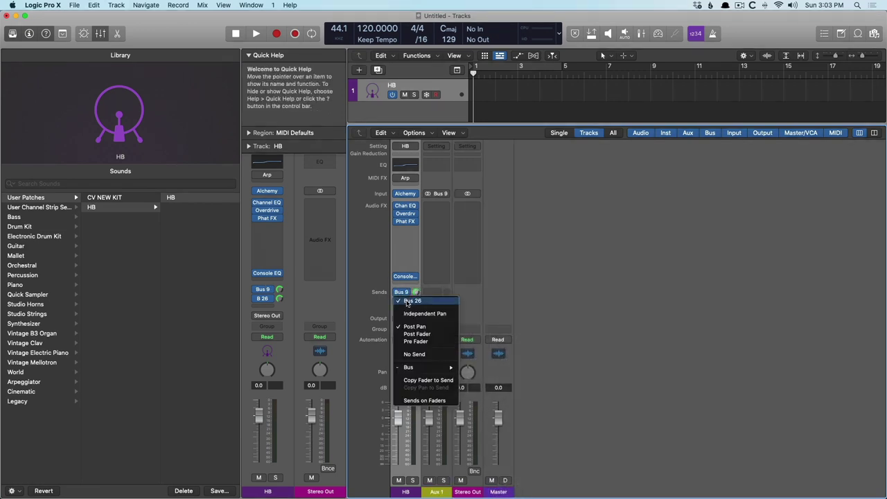
pyautogui.moveTo(416, 369)
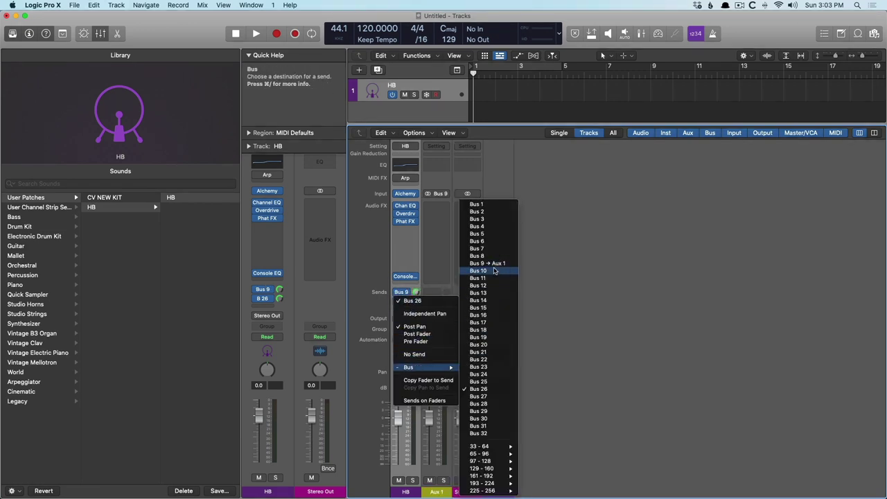
pyautogui.click(493, 271)
# - Insert Delay Designer on Aux 1 and ChromaVerb on Aux 2
pyautogui.click(444, 206)
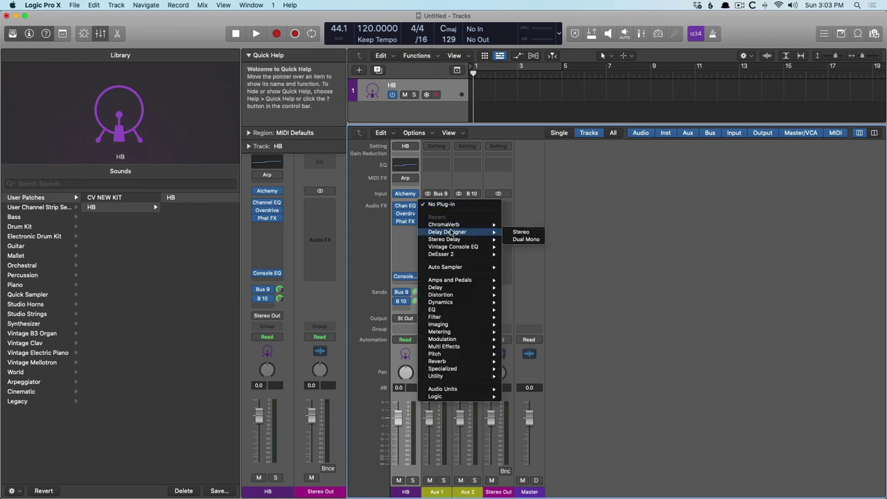
pyautogui.click(450, 233)
pyautogui.press('super+w')
pyautogui.click(457, 207)
pyautogui.click(463, 229)
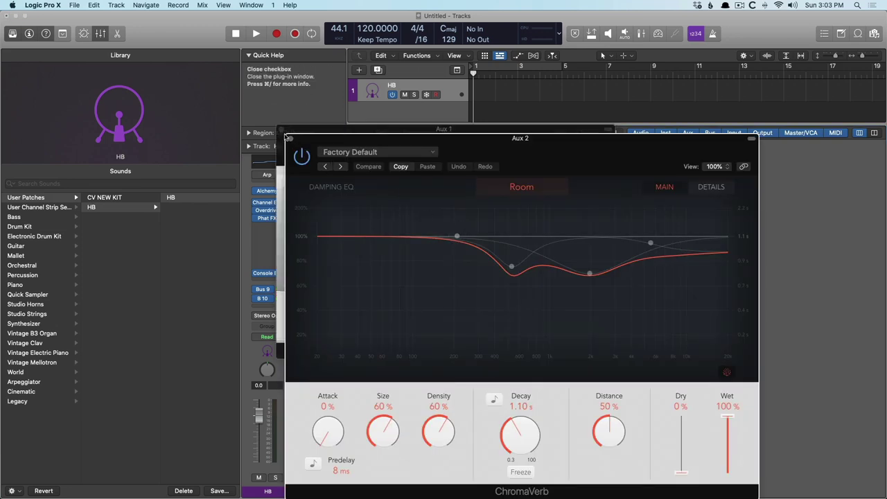
pyautogui.click(290, 140)
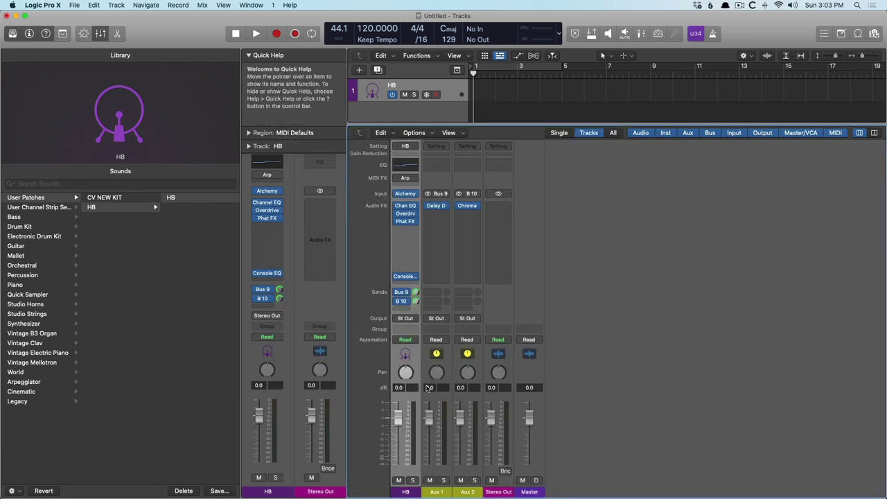
# - Rename the Aux 1 and Aux 2 channels to DLY and VRB
pyautogui.click(436, 491)
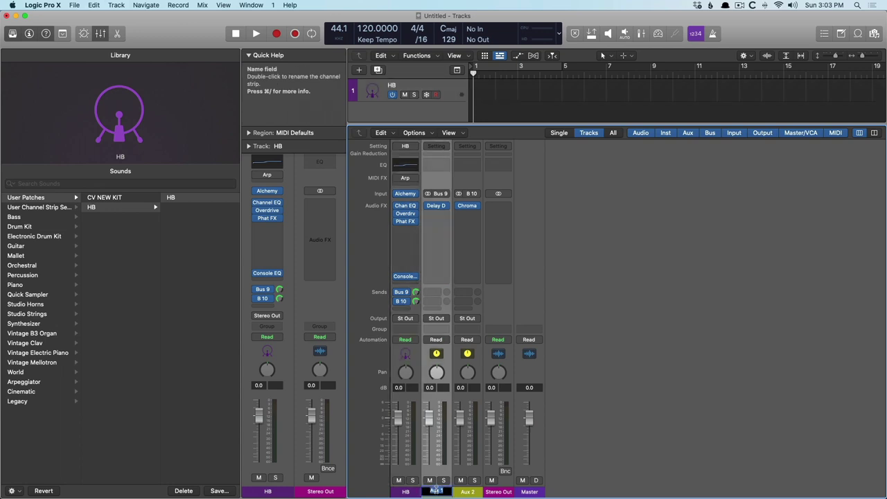
pyautogui.write('DLY')
pyautogui.press('Tab')
pyautogui.write('VRB')
pyautogui.press('Return')
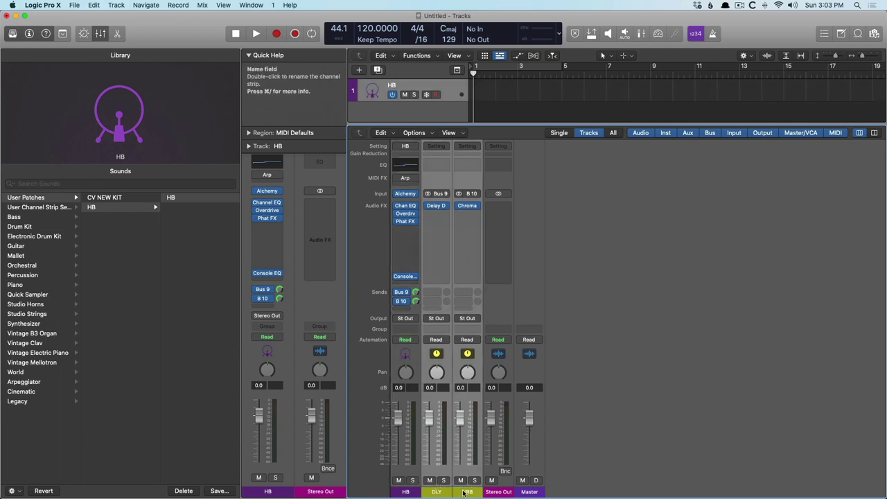
# - Select the DLY strip and look through the mixer options for creating tracks from the auxes
pyautogui.click(435, 491)
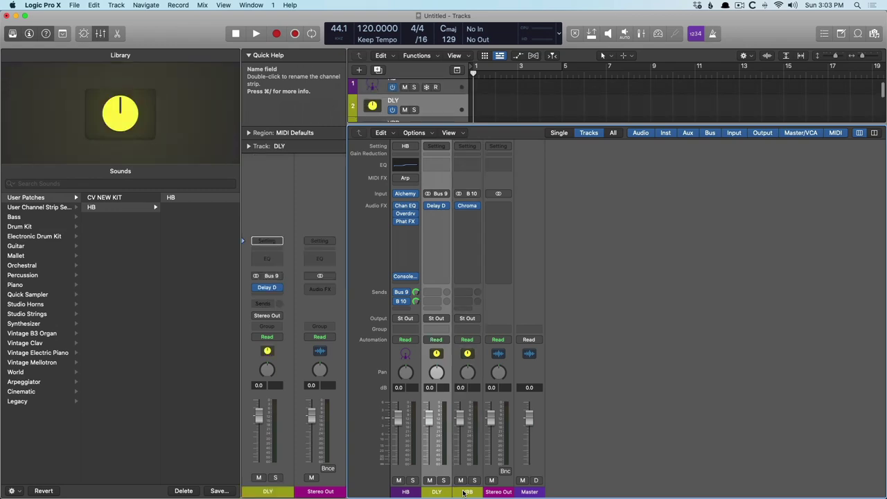
pyautogui.press('x')
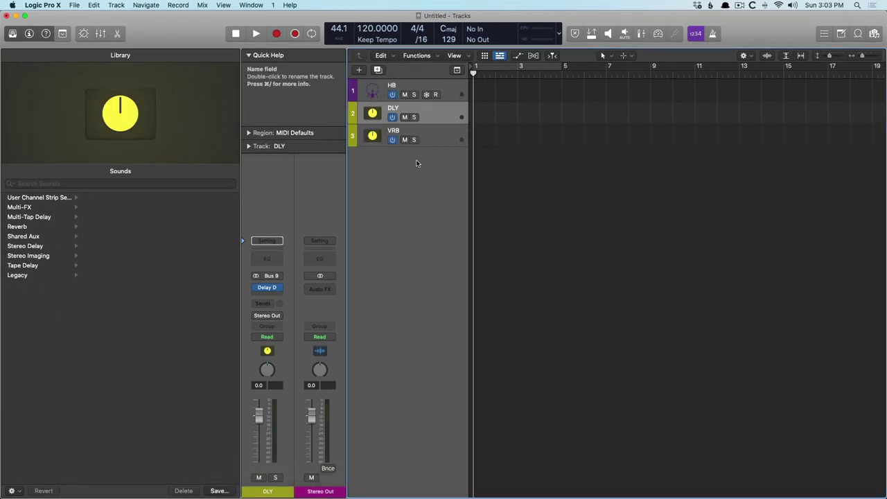
pyautogui.press('x')
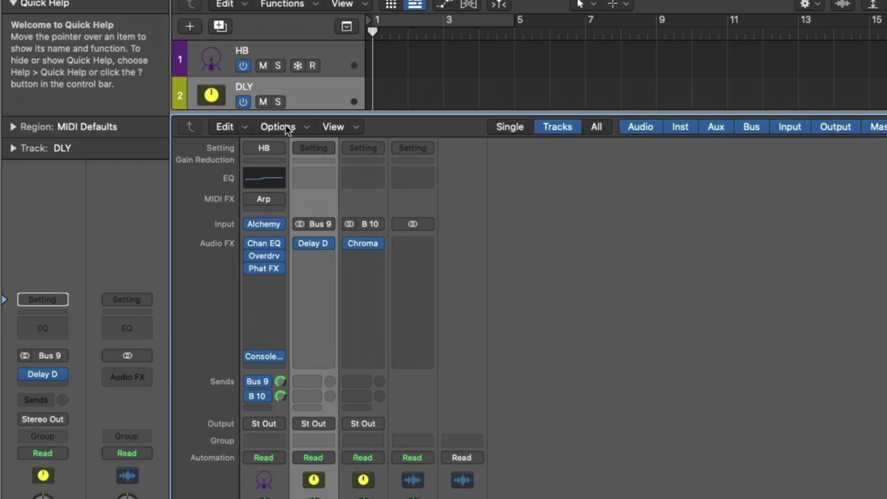
pyautogui.click(378, 130)
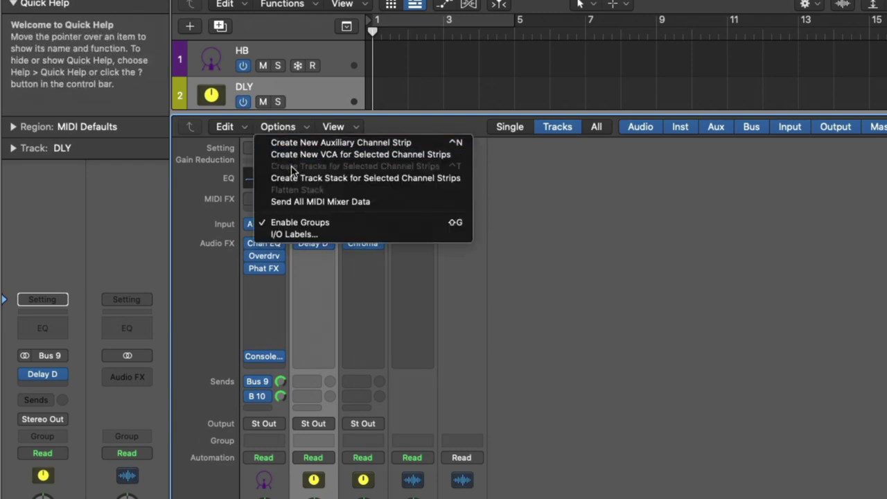
pyautogui.moveTo(292, 170)
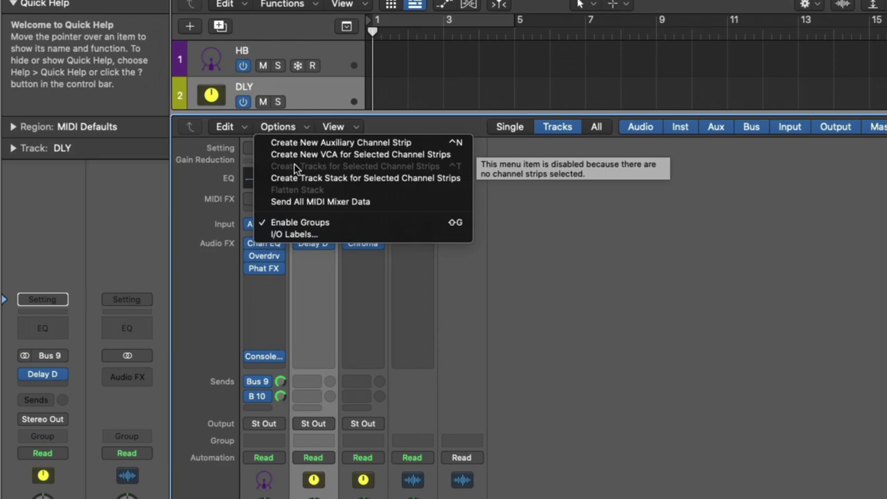
# - Hide the mixer and select the HB, DLY and VRB tracks
pyautogui.click(544, 218)
pyautogui.press('x')
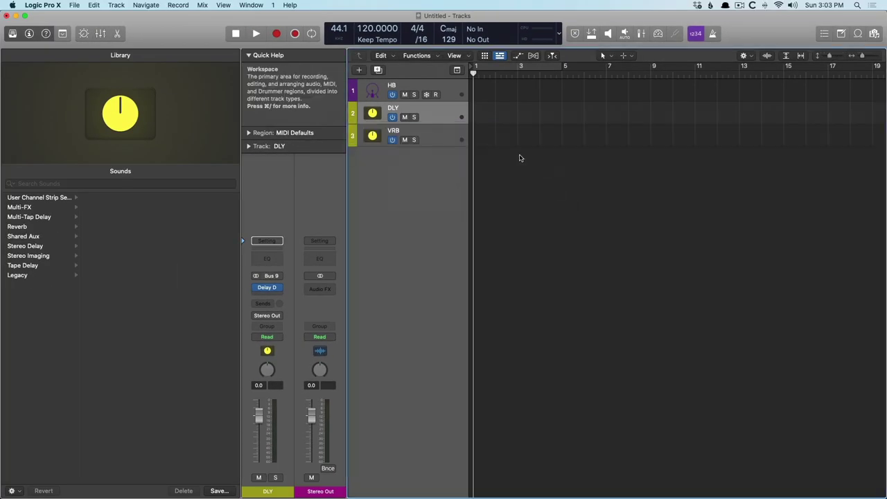
pyautogui.click(442, 93)
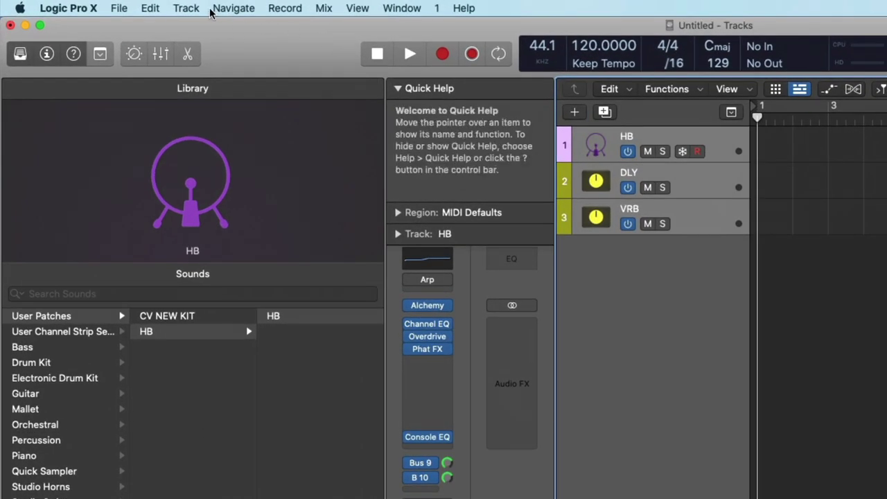
# - Group them into a summing track stack named HB STACK
pyautogui.click(117, 5)
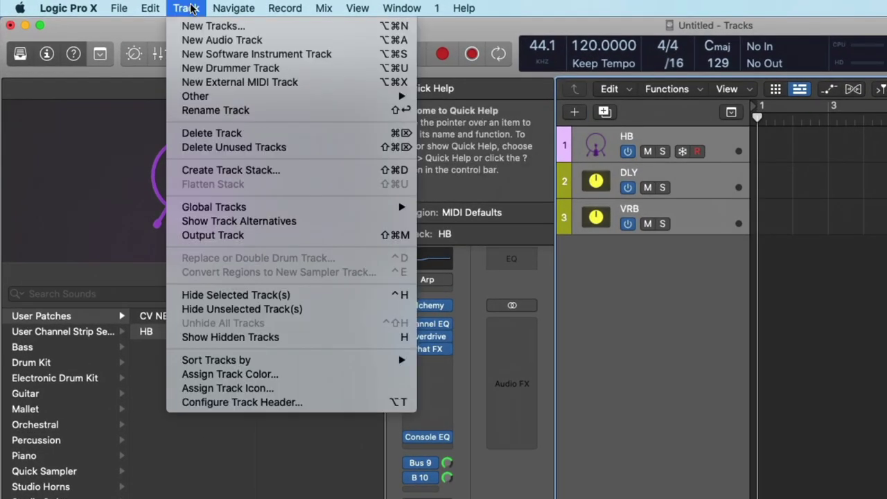
pyautogui.click(201, 171)
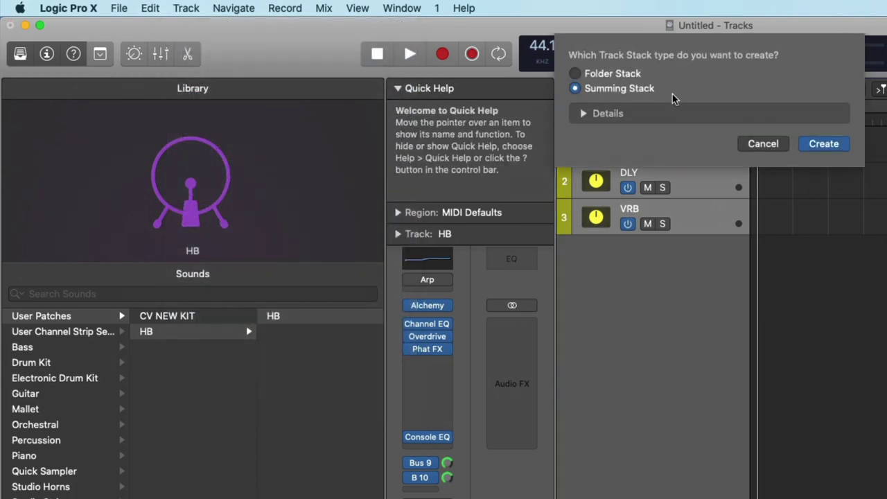
pyautogui.click(835, 148)
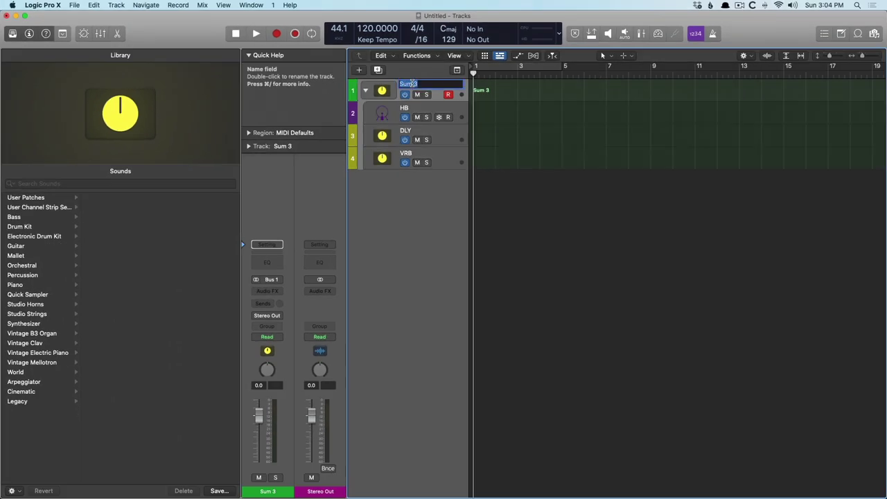
pyautogui.write('HB STACK')
pyautogui.press('Return')
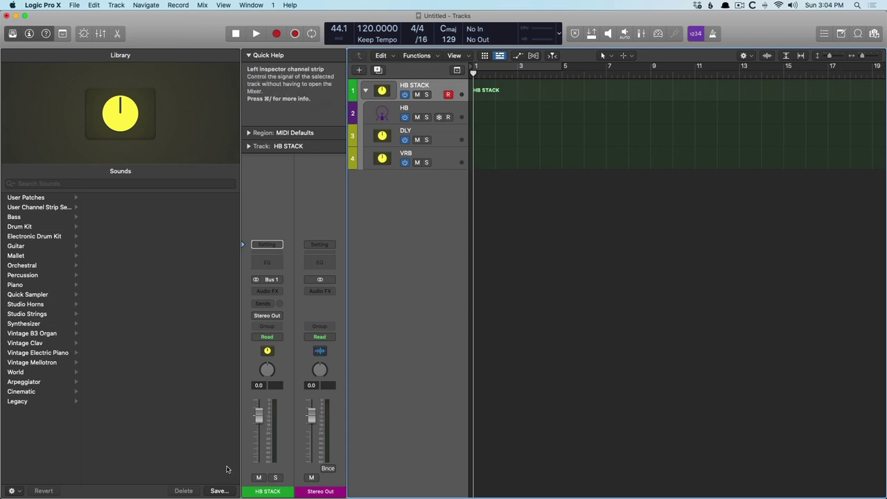
# - Save the HB STACK patch into the HB user patch folder
pyautogui.click(218, 491)
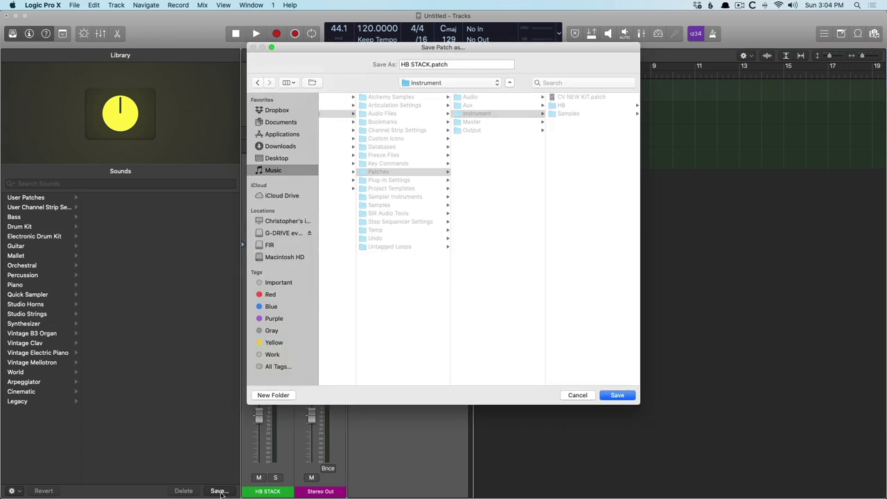
pyautogui.click(560, 105)
pyautogui.click(624, 399)
# - Start a new project without saving the old one and create an instrument track
pyautogui.click(73, 6)
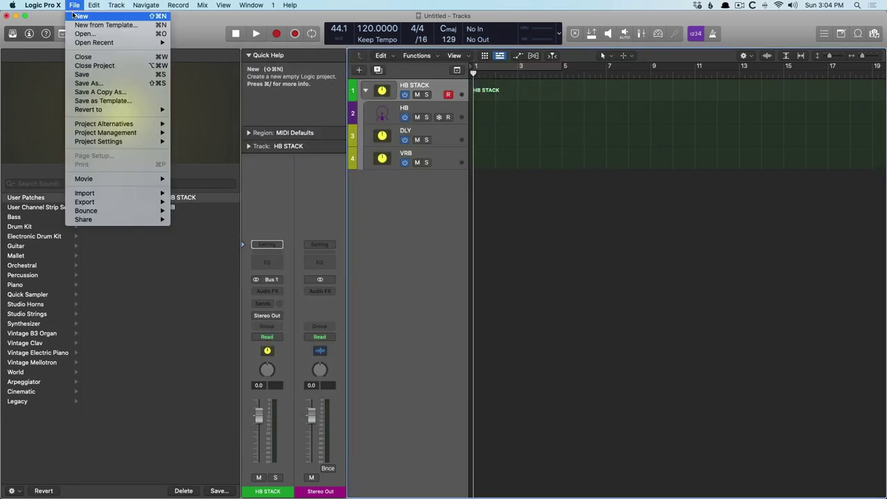
pyautogui.click(81, 15)
pyautogui.click(502, 174)
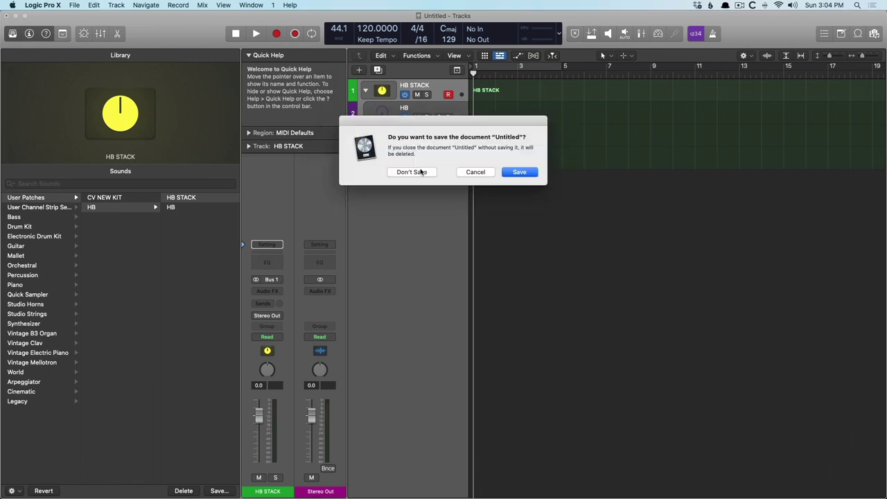
pyautogui.click(364, 173)
pyautogui.press('Return')
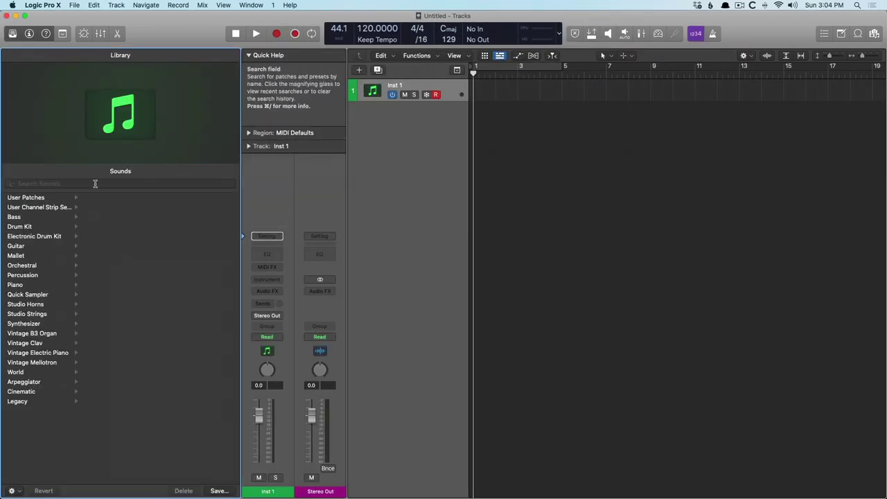
# - Load User Patches > HB > HB STACK and expand its track stack
pyautogui.click(26, 197)
pyautogui.click(94, 207)
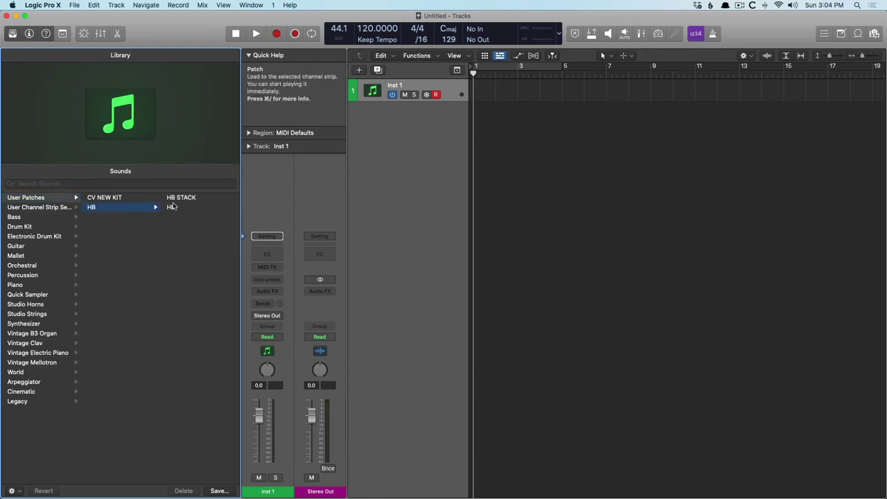
pyautogui.click(179, 200)
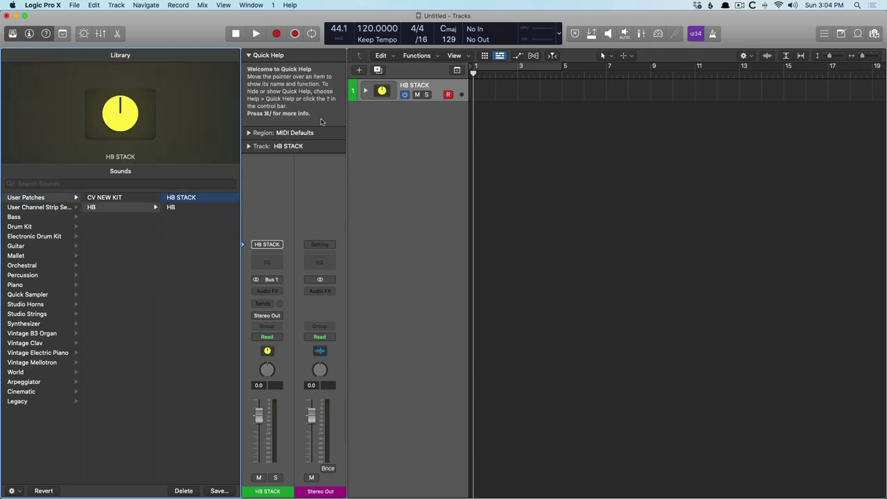
pyautogui.click(367, 89)
# - Show the Mixer and select the HB channel strip
pyautogui.press('x')
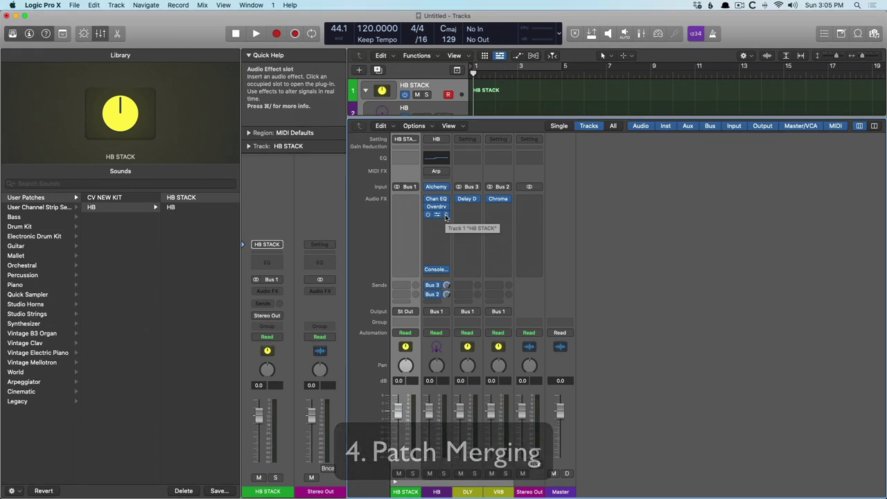
pyautogui.click(436, 430)
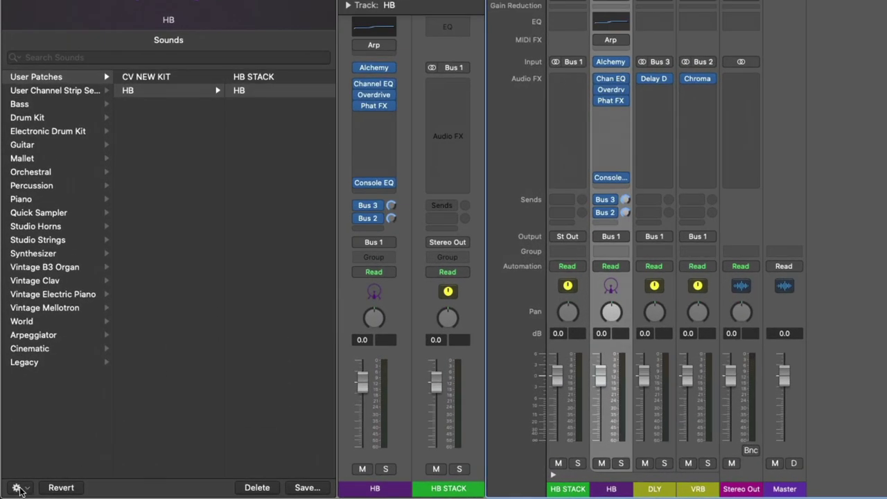
# - Enable patch merging in the Library and exclude Sends from merging
pyautogui.click(20, 488)
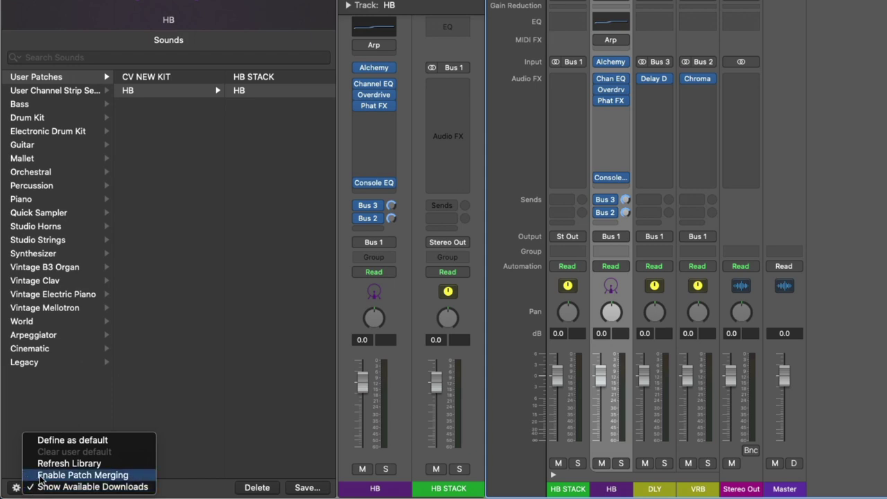
pyautogui.click(40, 475)
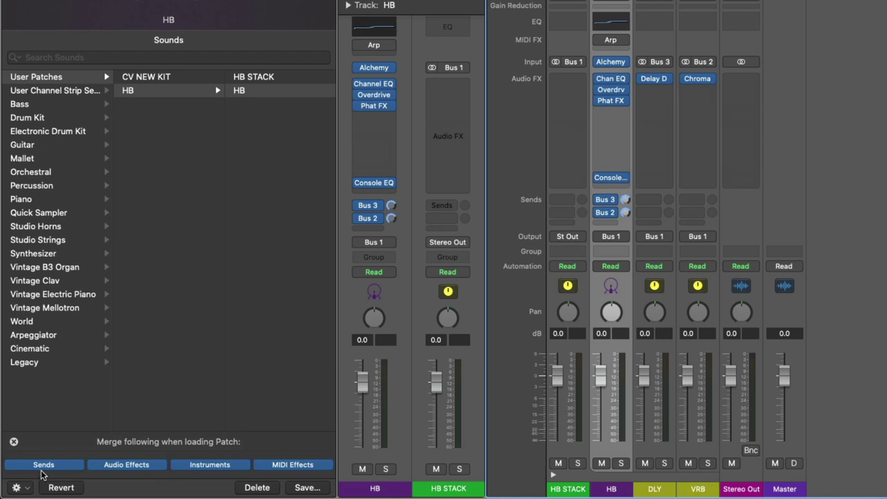
pyautogui.click(44, 466)
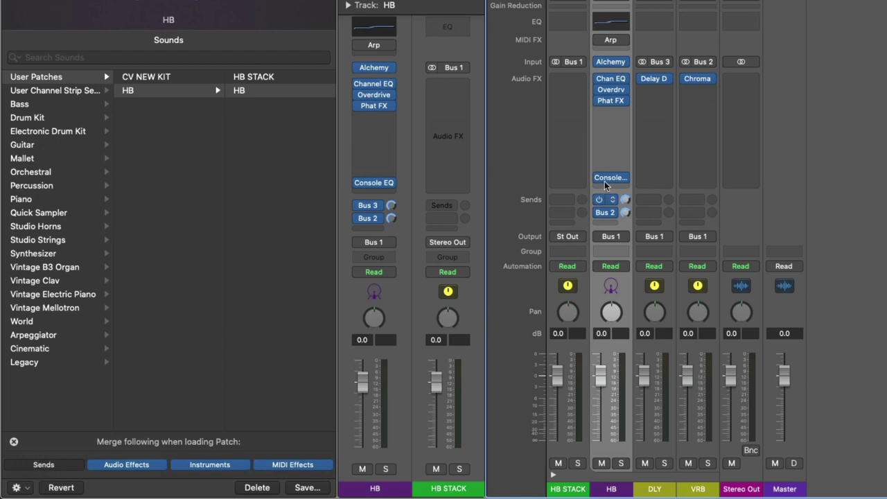
pyautogui.moveTo(608, 207)
# - Load the Studio Cellos patch, then exclude Audio Effects from patch merging
pyautogui.click(59, 240)
pyautogui.click(158, 77)
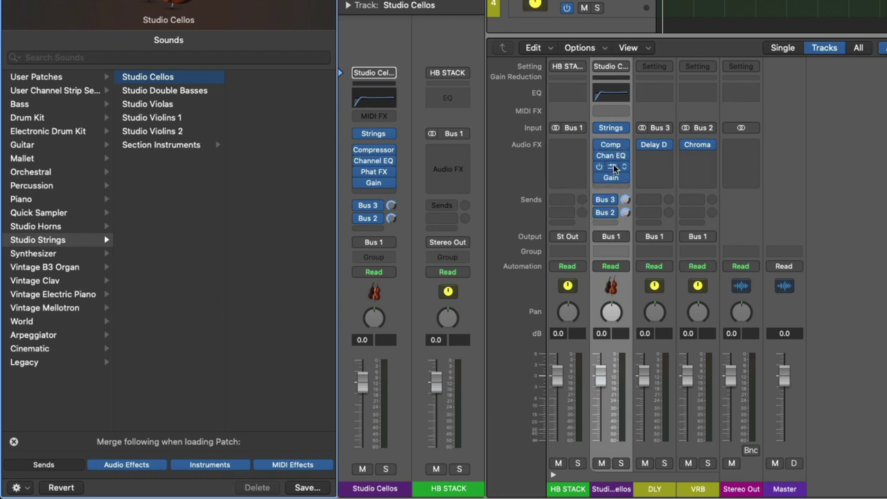
pyautogui.click(150, 469)
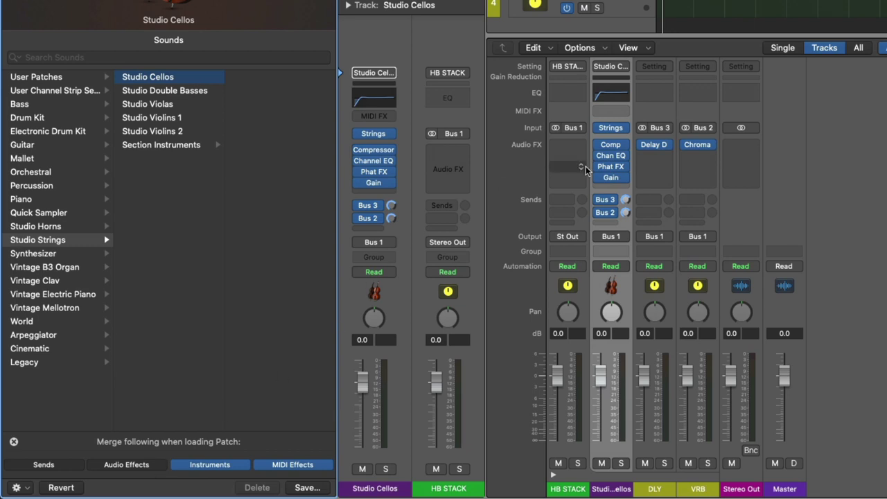
# - Load the Synthesizer > EDM Bass > Bass Talk patch, then exclude Instruments from merging
pyautogui.click(43, 254)
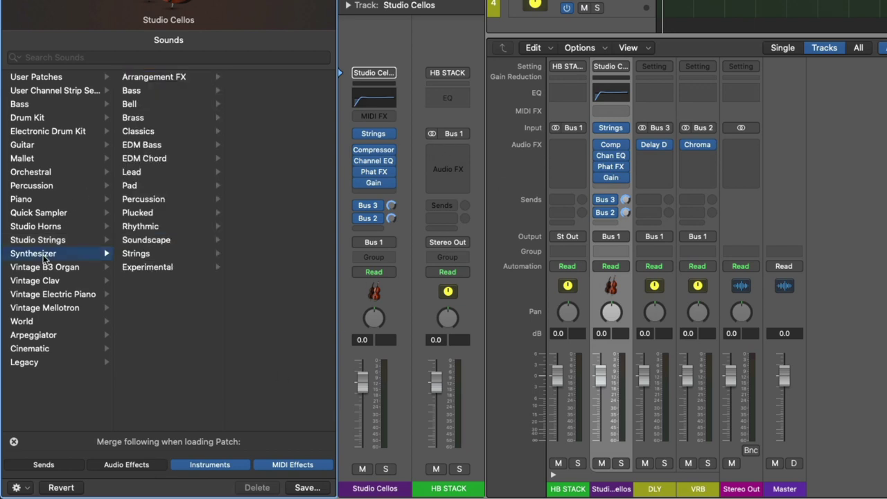
pyautogui.click(164, 144)
pyautogui.click(251, 106)
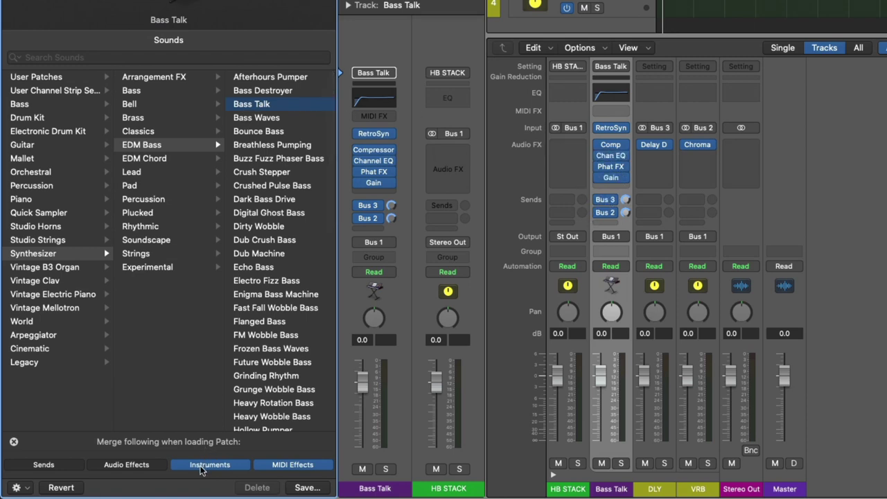
pyautogui.click(202, 465)
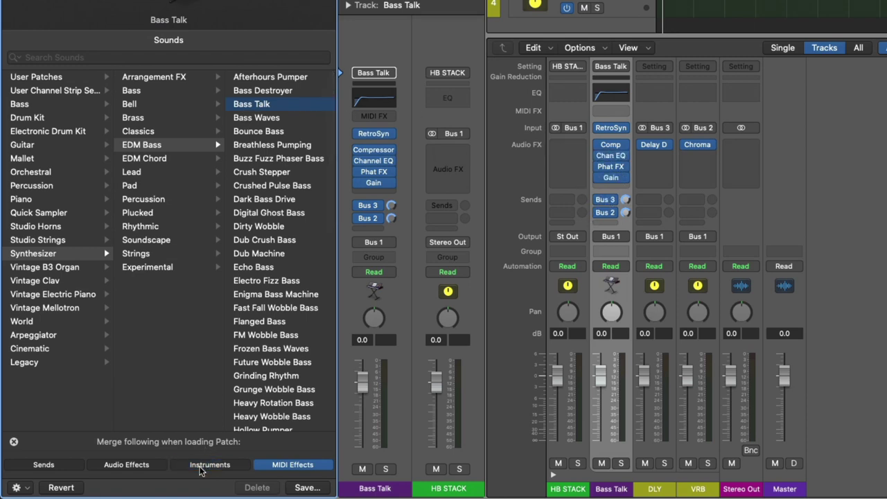
# - Load the Arpeggiator > Acoustic > Dynamic String Ensemble patch
pyautogui.click(32, 334)
pyautogui.click(152, 78)
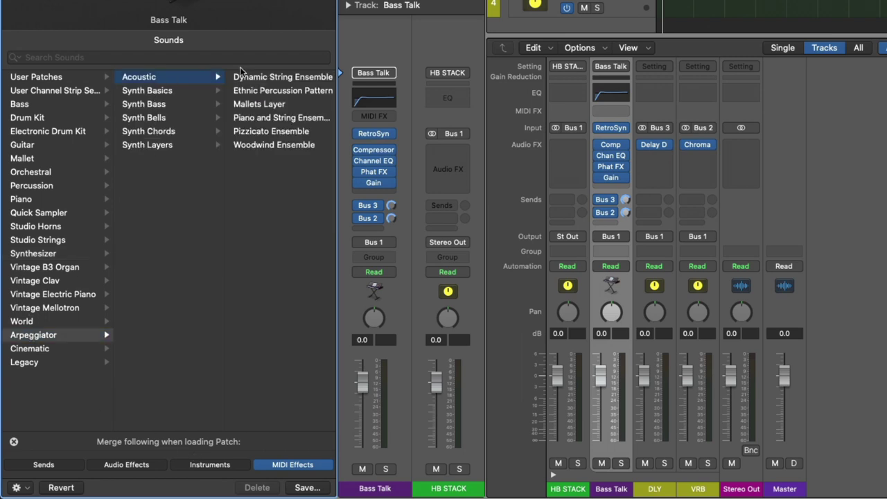
pyautogui.click(255, 80)
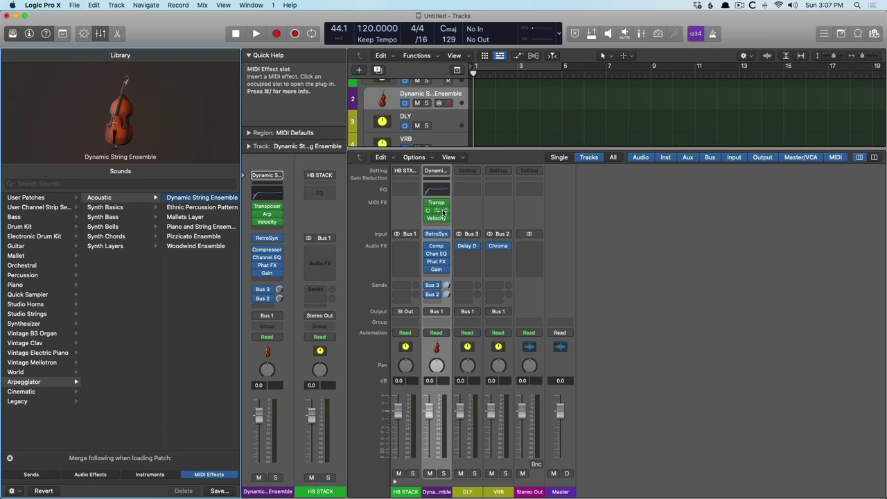
# - In Finder, go to Library > Music > Audio Music Apps
pyautogui.press('super+Tab')
pyautogui.moveTo(166, 494)
pyautogui.click(221, 483)
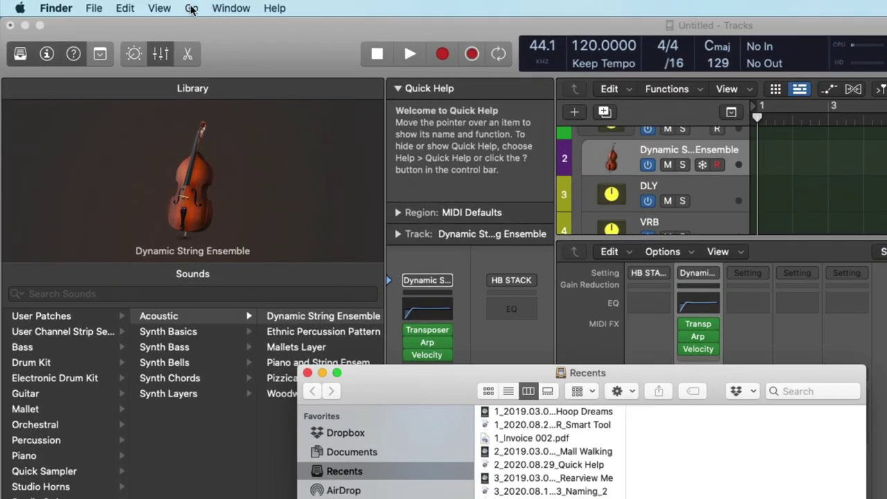
pyautogui.click(192, 8)
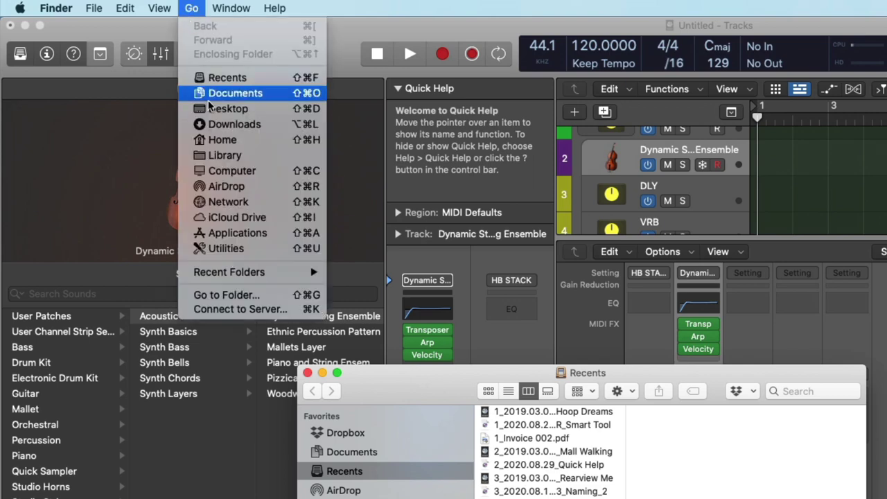
pyautogui.click(214, 155)
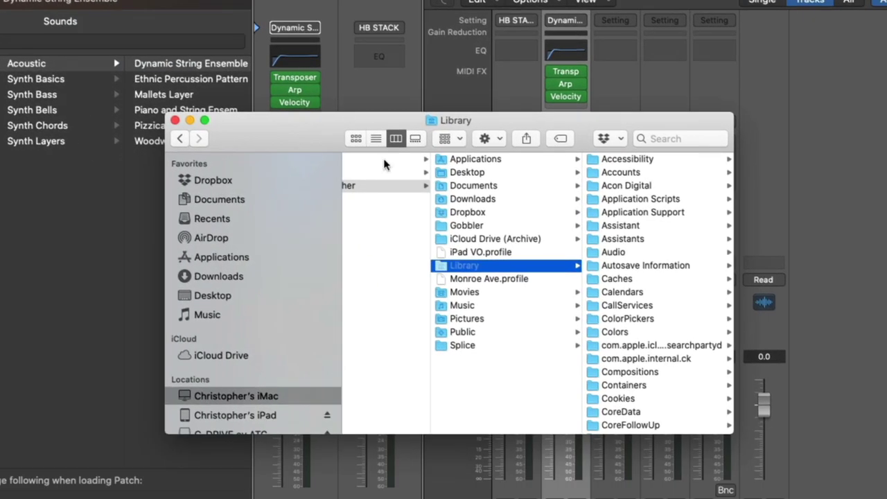
pyautogui.click(495, 310)
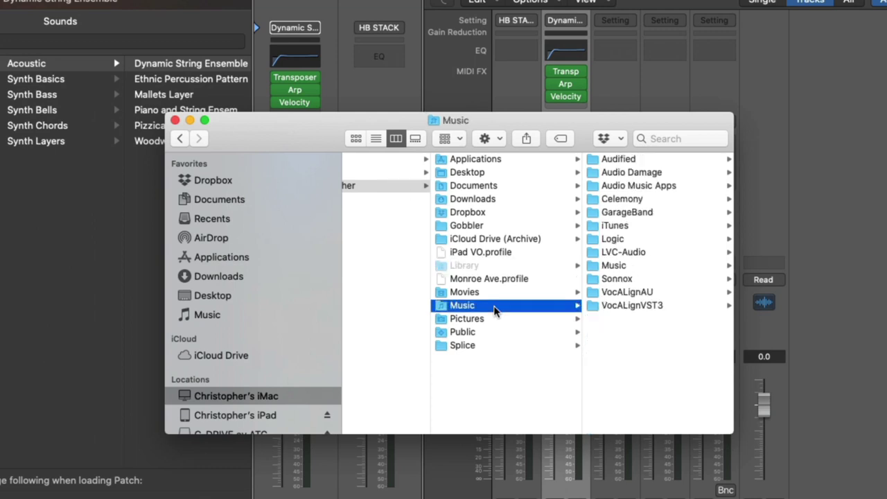
pyautogui.click(663, 186)
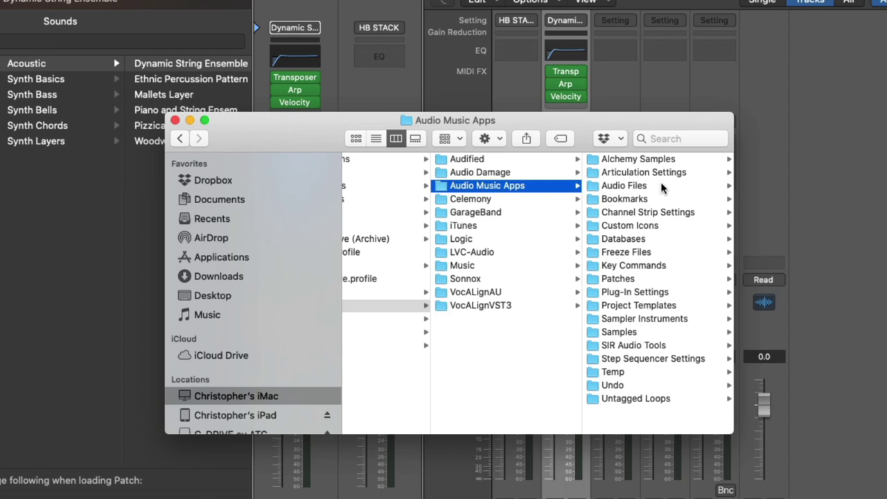
# - Move HB.cst from Channel Strip Settings > Instrument > HEAVY BASS to the Trash
pyautogui.click(649, 215)
pyautogui.click(643, 163)
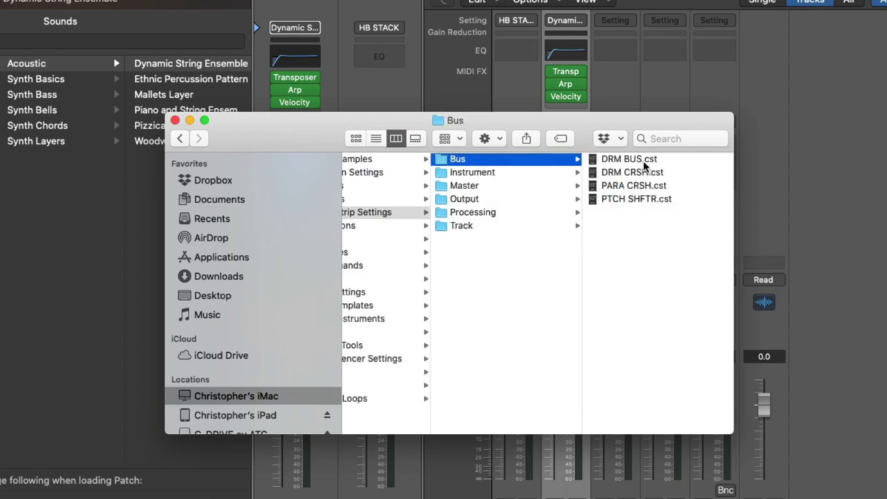
pyautogui.press('Down')
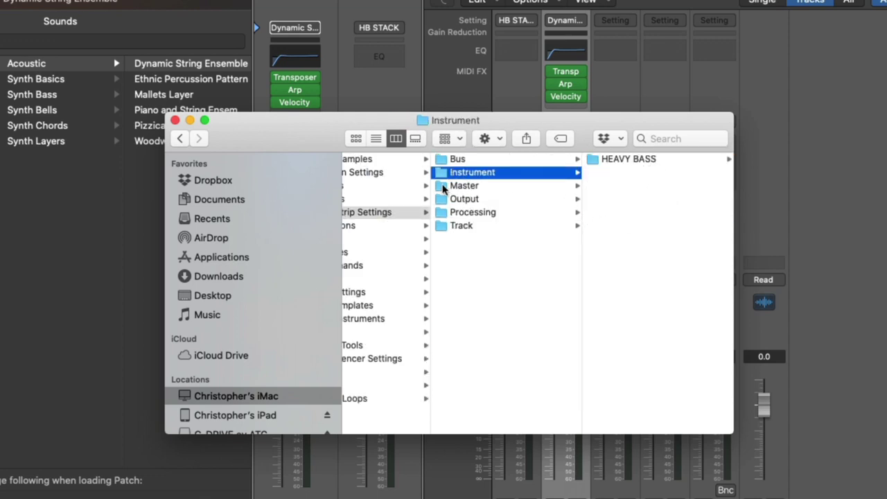
pyautogui.click(651, 159)
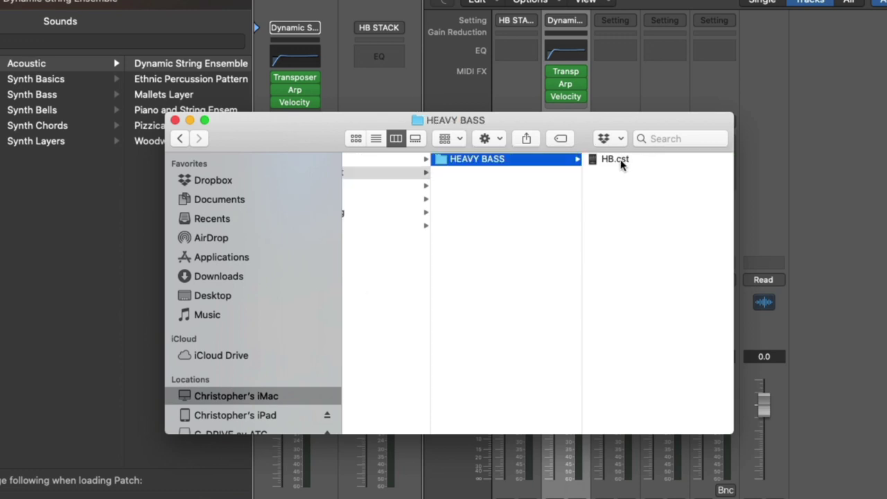
pyautogui.rightClick(619, 160)
pyautogui.click(650, 204)
# - Move the HB folder in Patches > Instrument to the Trash
pyautogui.hscroll(-4, 647, 208)
pyautogui.click(488, 280)
pyautogui.click(615, 163)
pyautogui.press('Down')
pyautogui.press('Down')
pyautogui.click(607, 172)
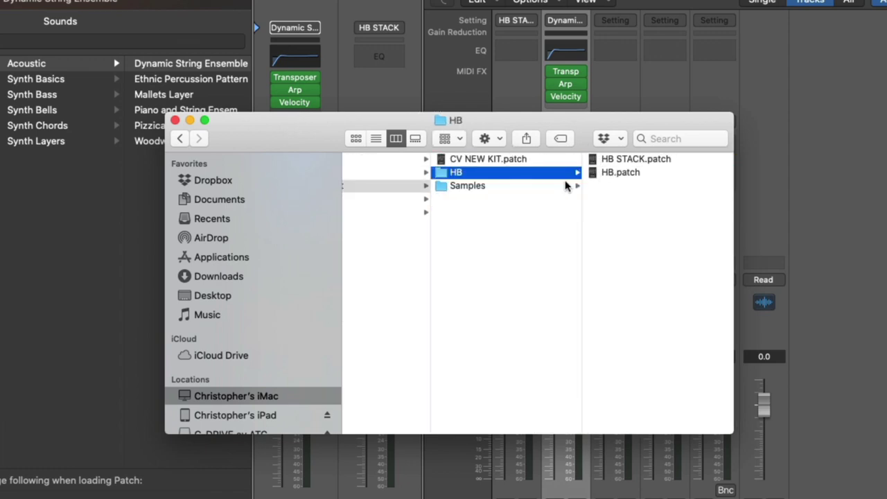
pyautogui.rightClick(480, 173)
pyautogui.click(504, 189)
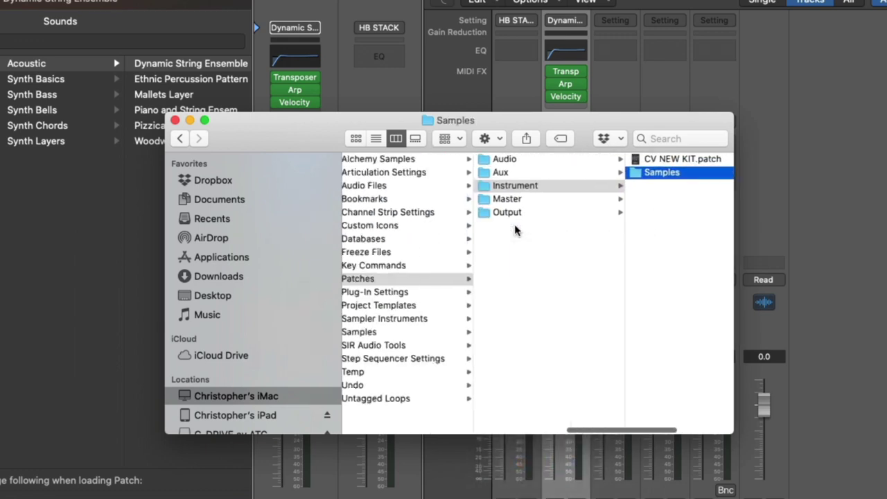
# - Trash the HEAVY BASS folder in Plug-In Settings > Phat FX
pyautogui.click(454, 294)
pyautogui.scroll(-10, 578, 339)
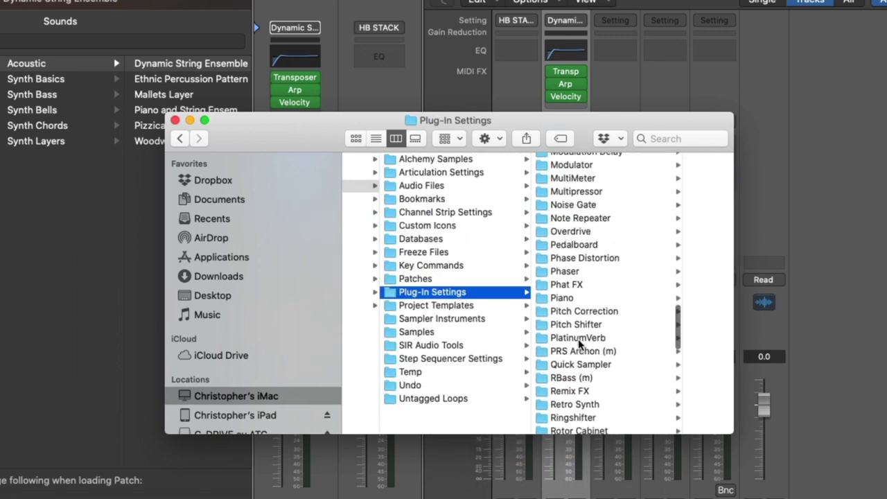
pyautogui.click(575, 292)
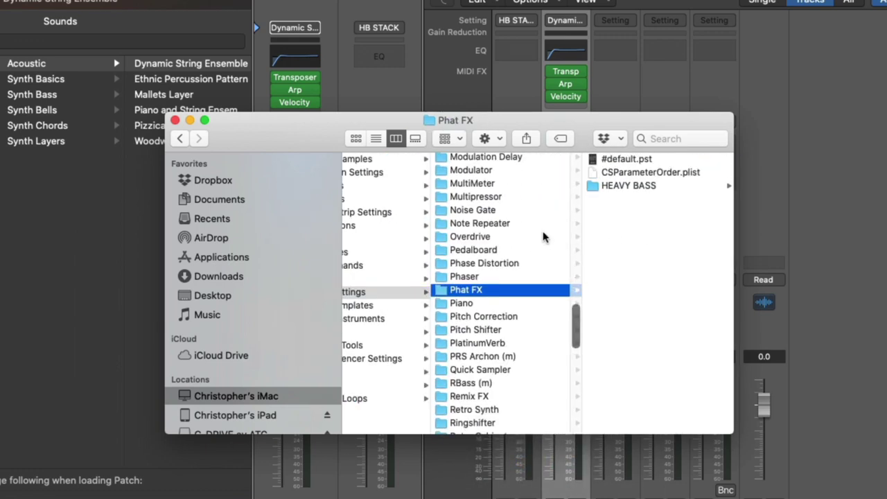
pyautogui.rightClick(638, 186)
pyautogui.click(670, 190)
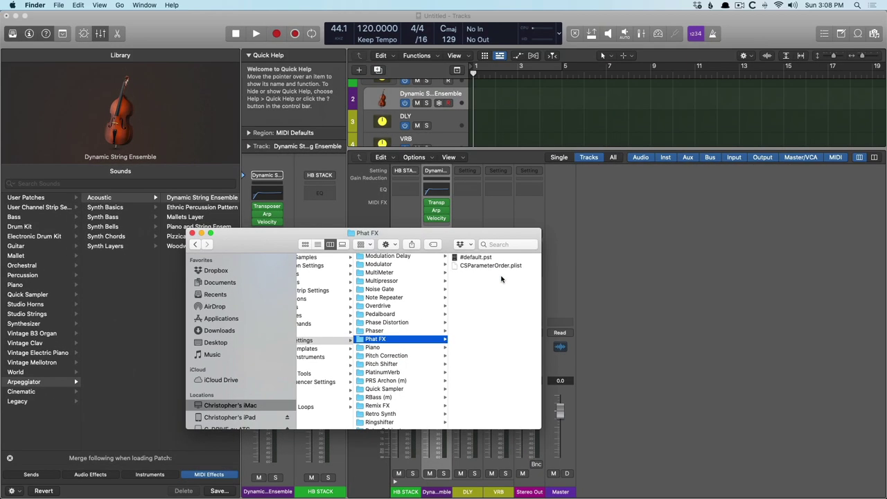